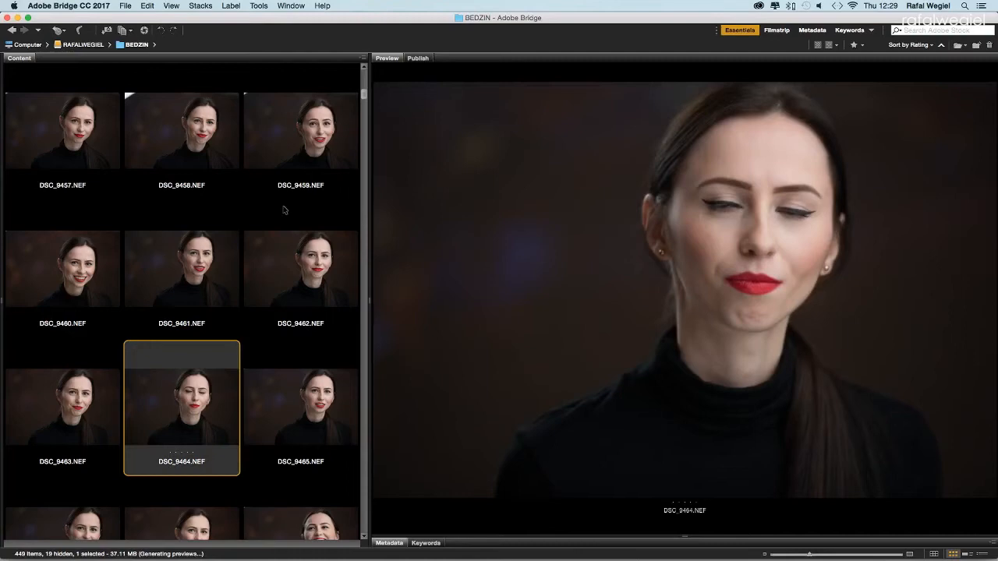
Step: Preview DSC_9459, DSC_9462, DSC_9467–DSC_9474, DSC_9497 and DSC_9482 at full size
left_click(320, 154)
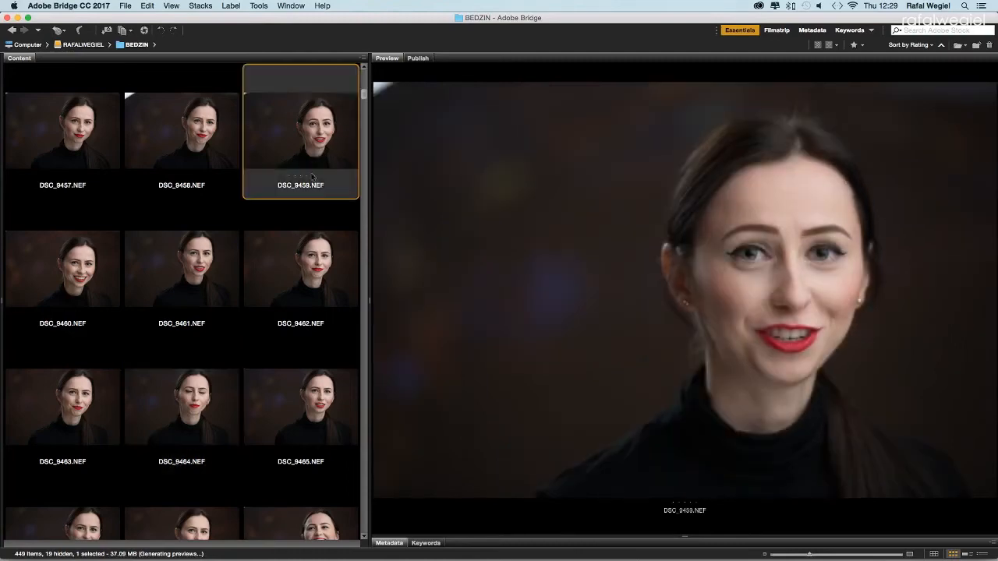
left_click(297, 273)
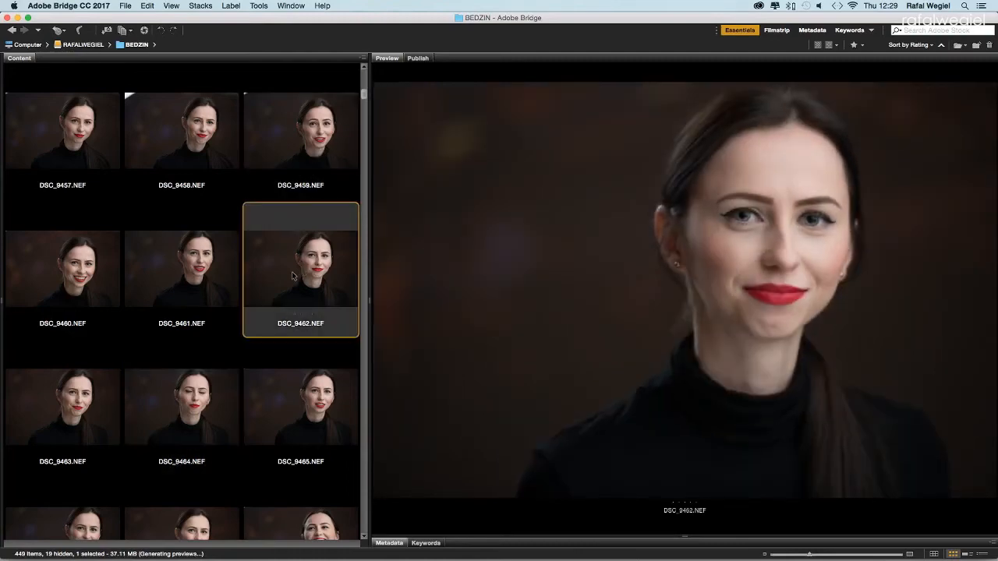
scroll(292, 271, "down", 3)
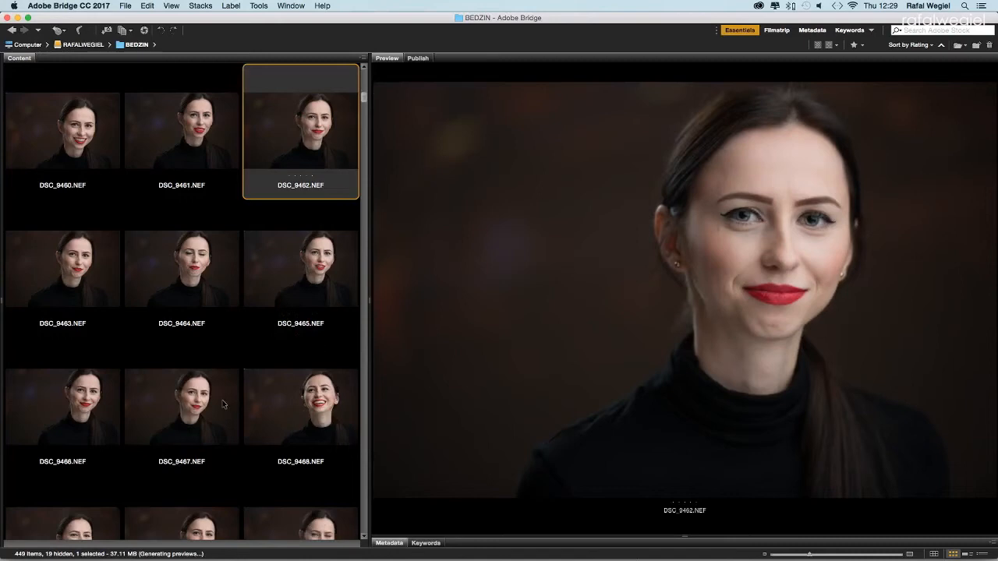
left_click(224, 402)
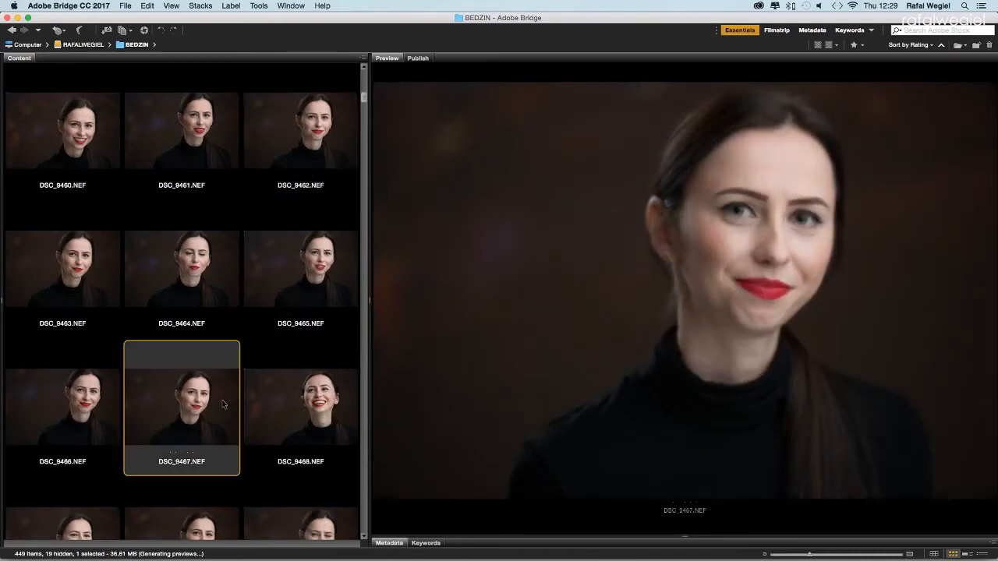
left_click(282, 403)
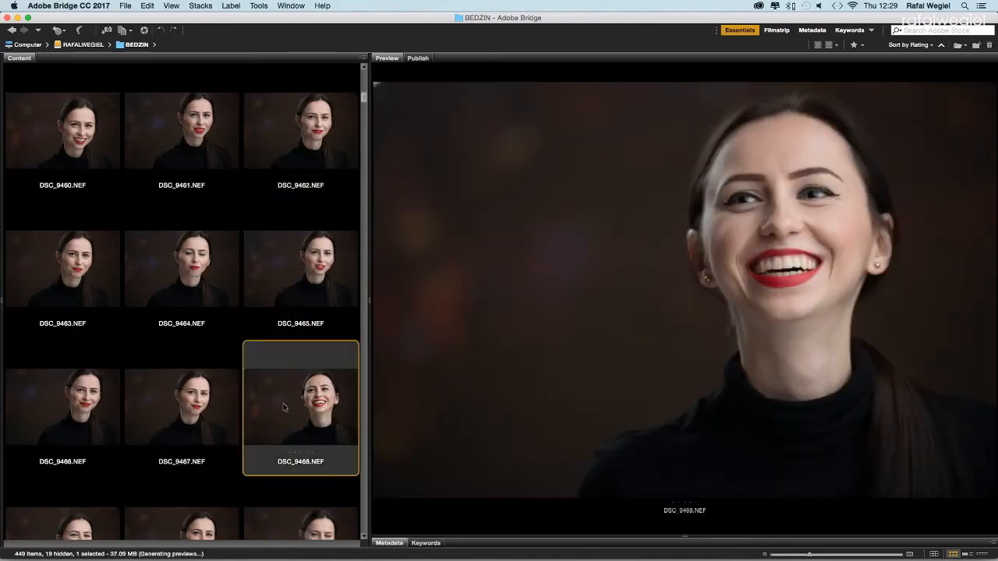
scroll(283, 403, "down", 5)
left_click(283, 403)
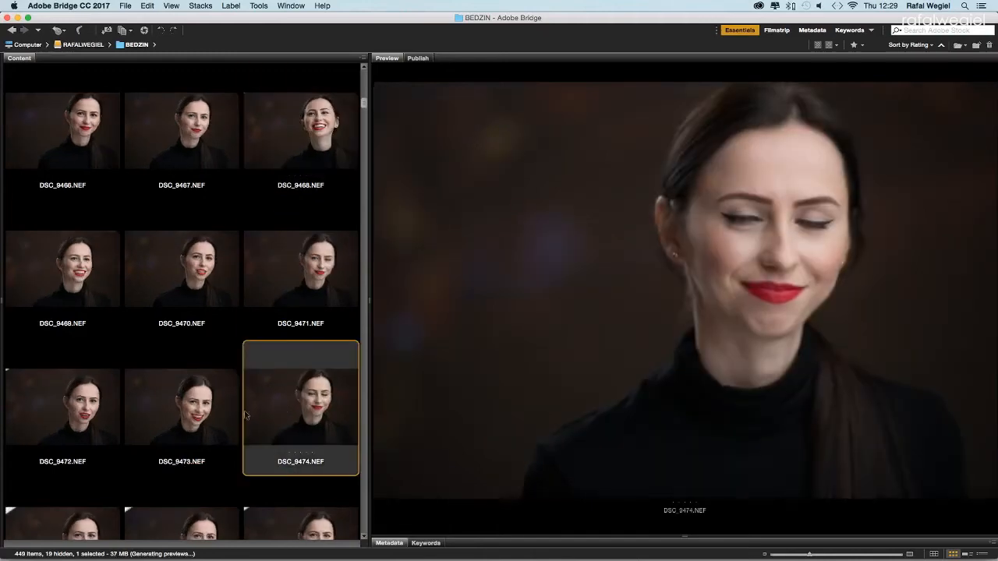
left_click(194, 419)
left_click(89, 418)
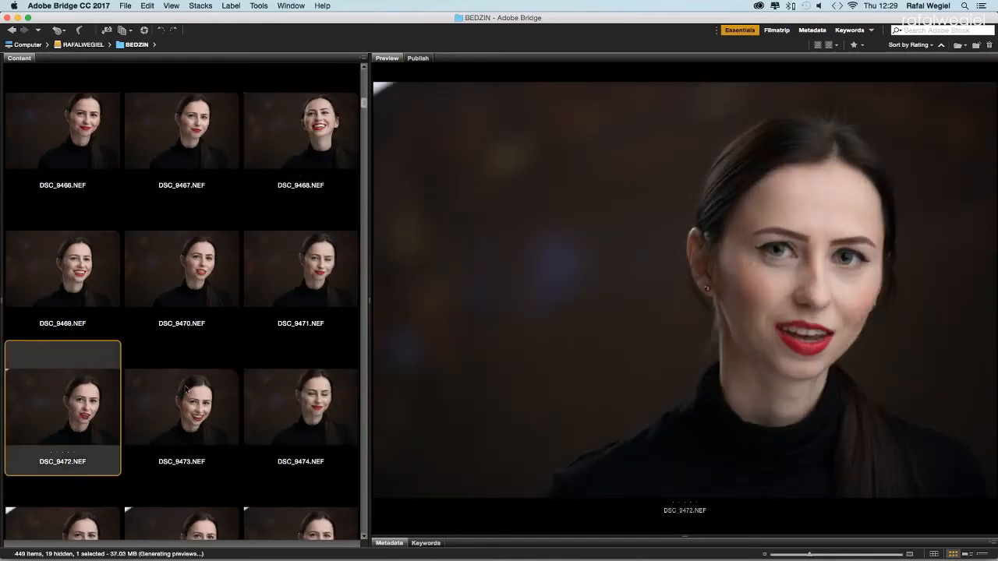
scroll(171, 366, "down", 10)
left_click(263, 299)
scroll(183, 214, "up", 5)
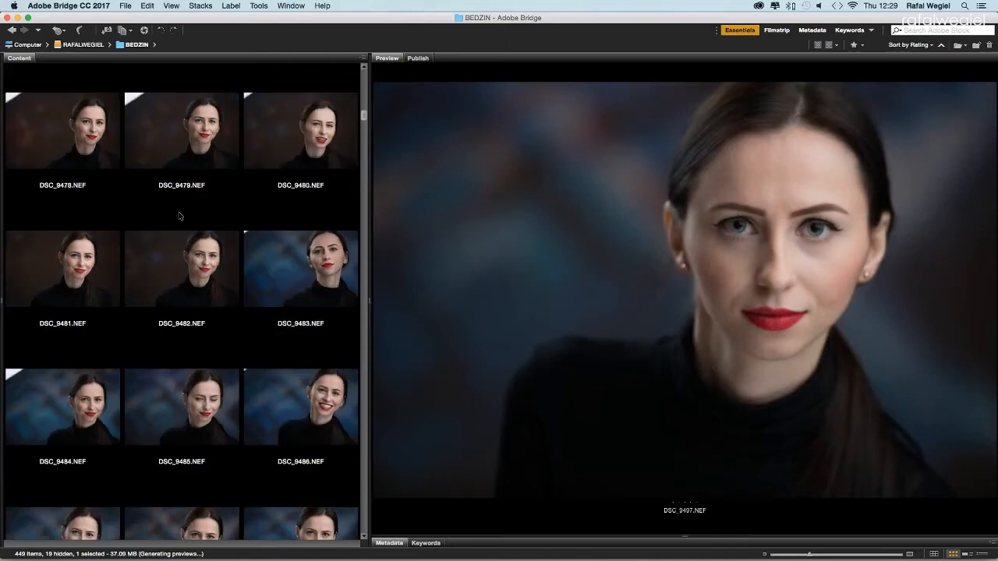
left_click(186, 258)
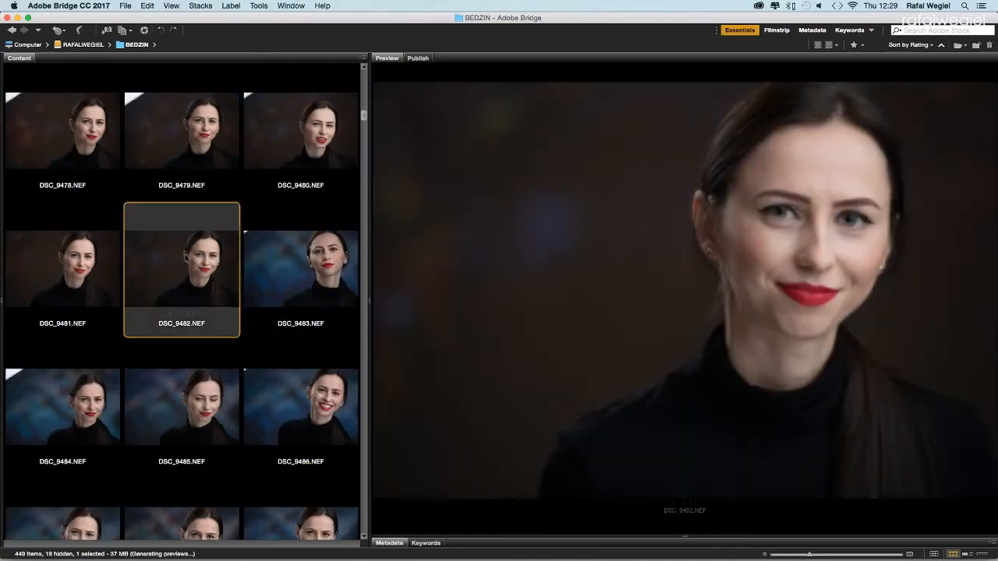
Step: Review DSC_9439 through DSC_9444, then DSC_9453 and DSC_9459, in the large preview
scroll(194, 266, "up", 5)
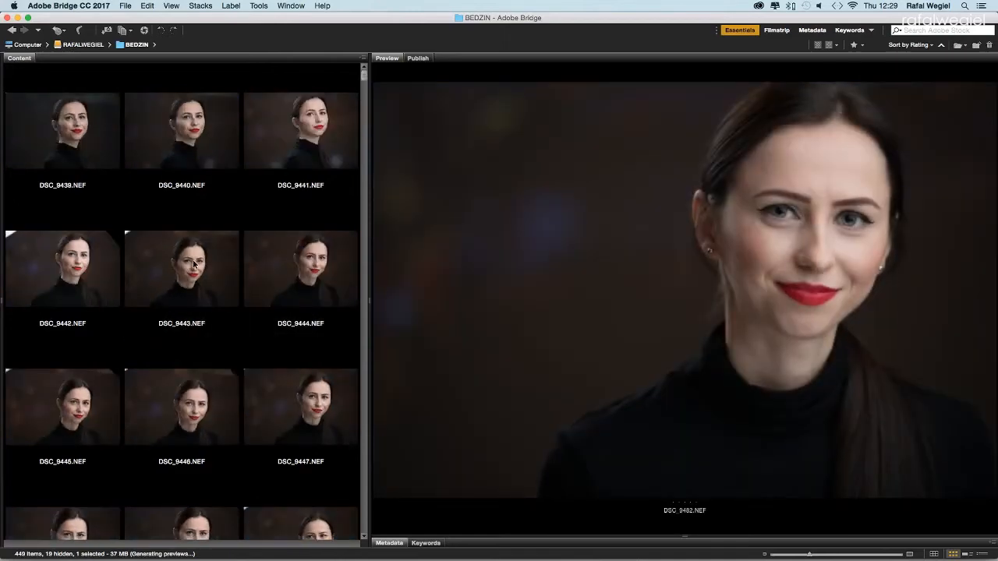
left_click(60, 160)
left_click(183, 161)
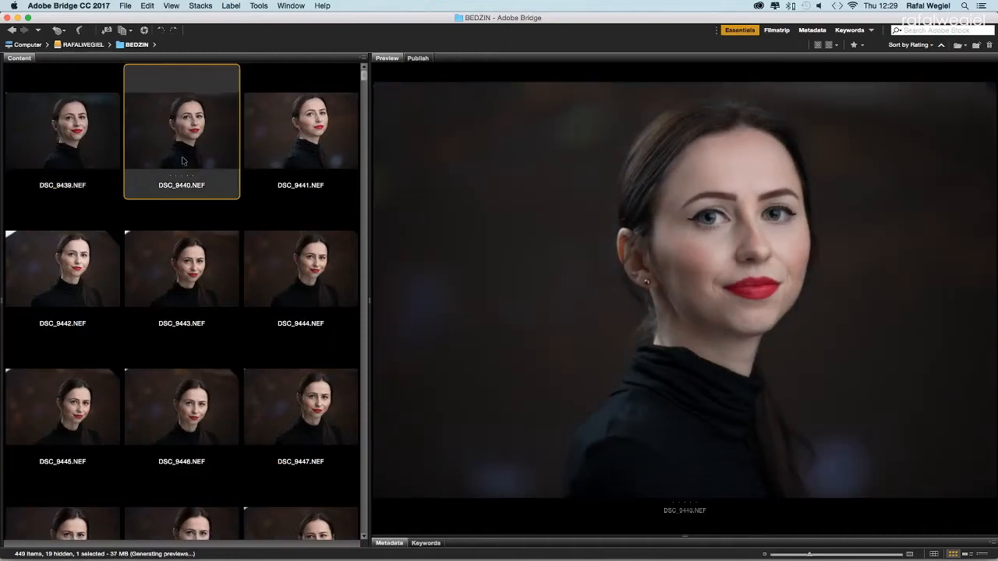
left_click(300, 158)
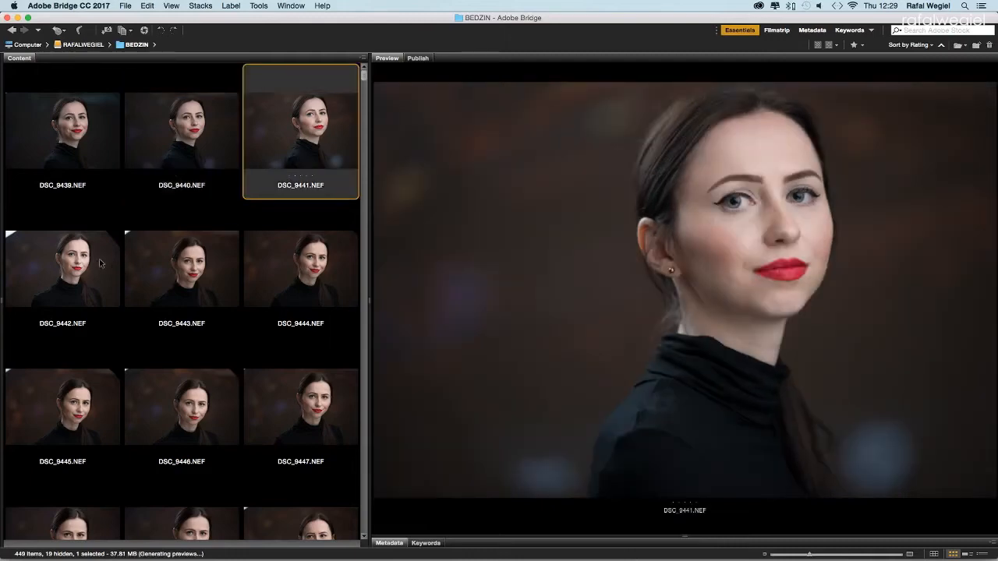
left_click(100, 263)
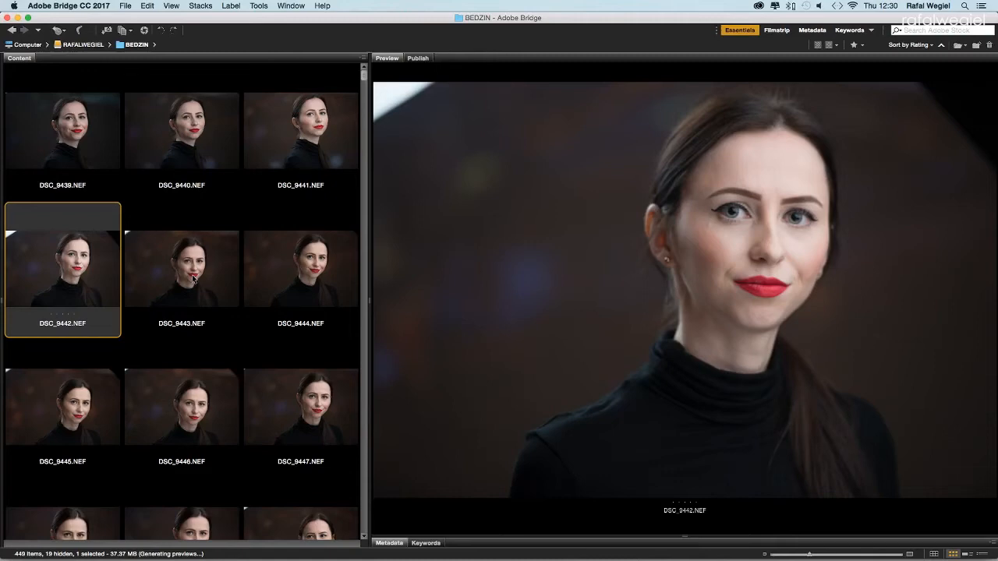
left_click(193, 279)
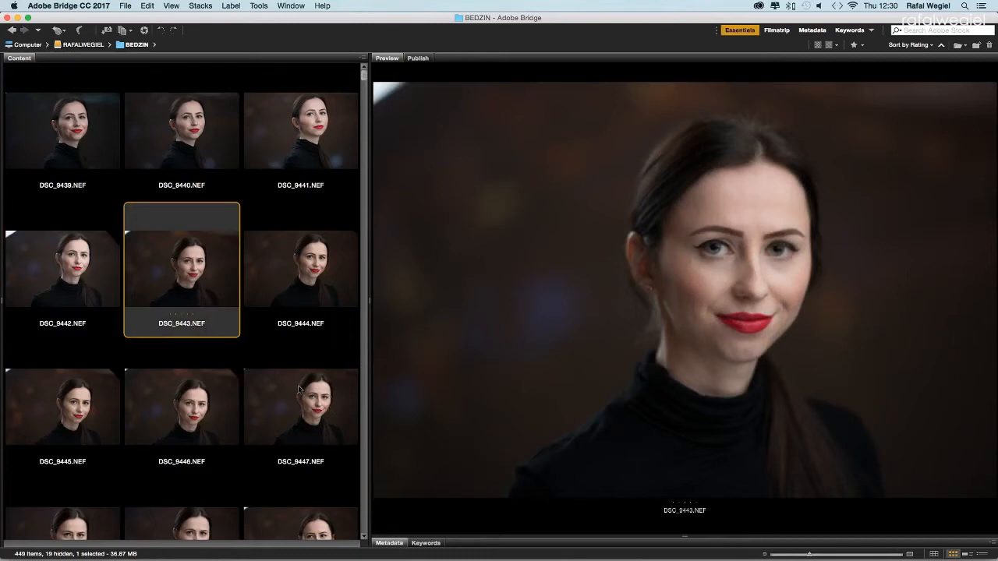
left_click(316, 275)
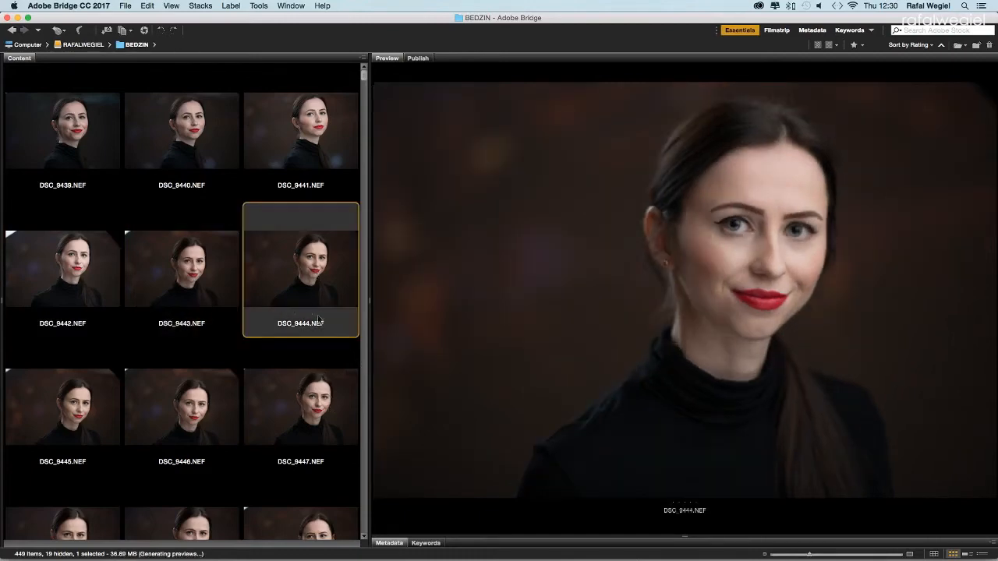
scroll(319, 327, "down", 2)
left_click(306, 406)
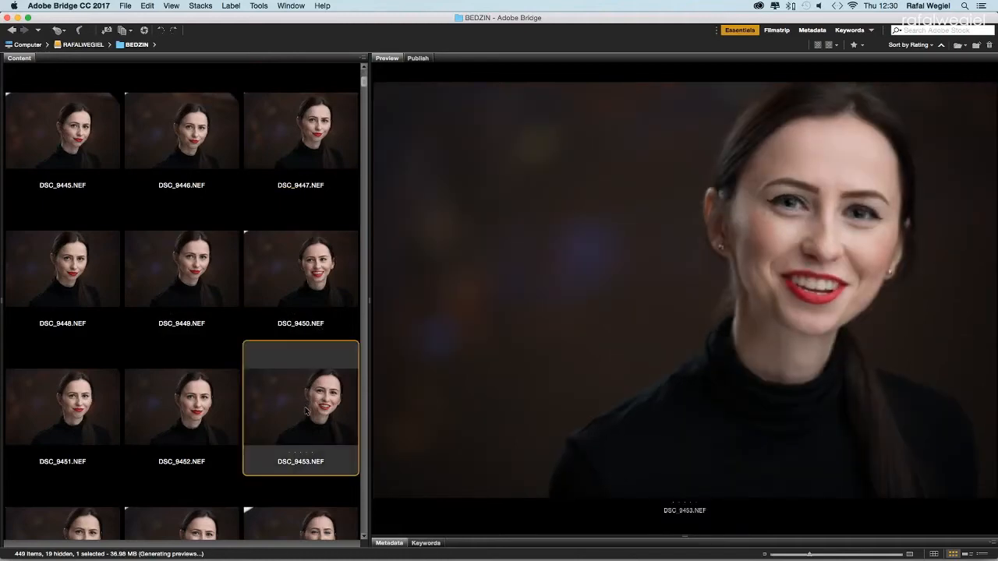
scroll(306, 409, "down", 4)
left_click(304, 411)
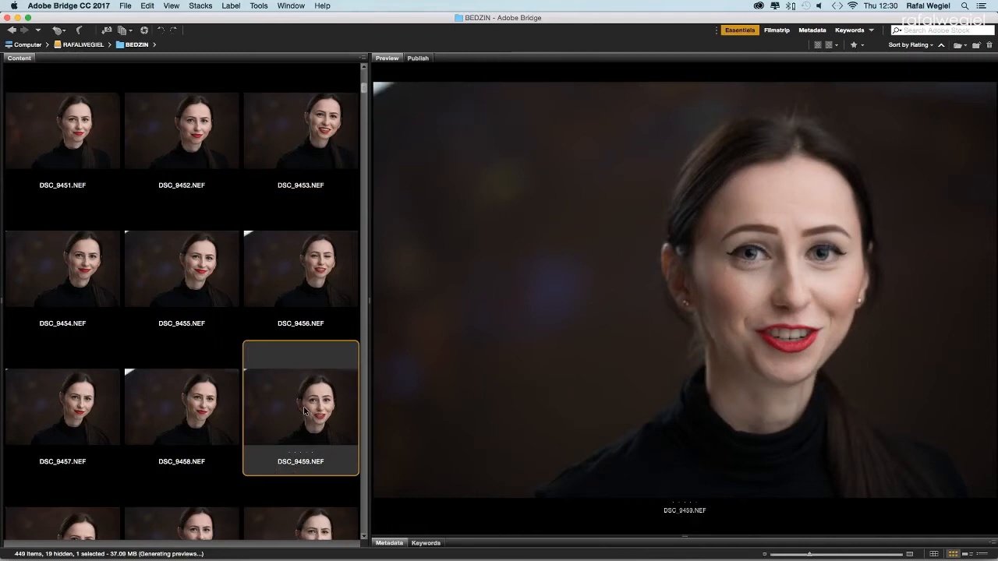
Step: Compare DSC_9455 with DSC_9459, finishing on DSC_9471 in the Preview panel
scroll(305, 412, "up", 6)
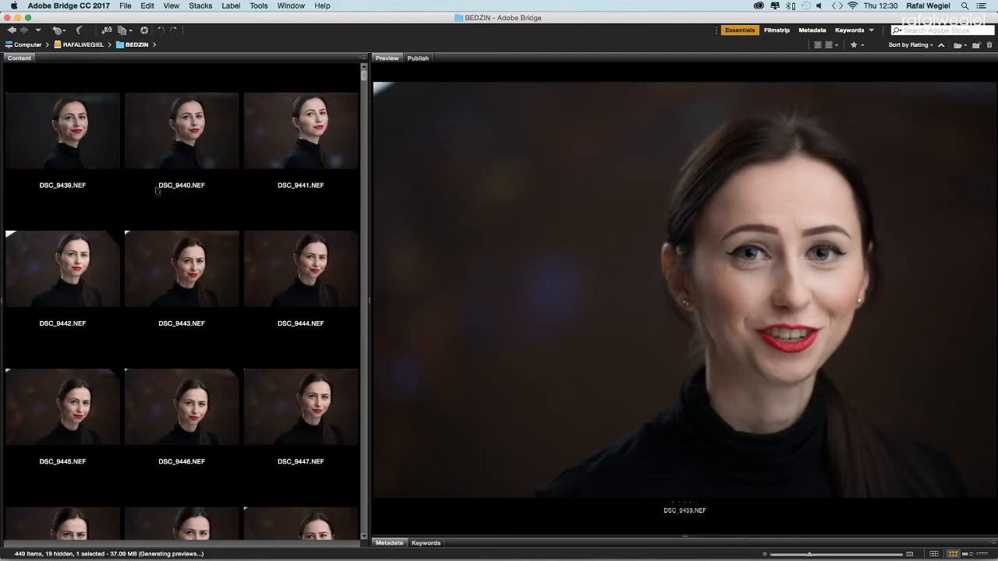
scroll(323, 297, "down", 5)
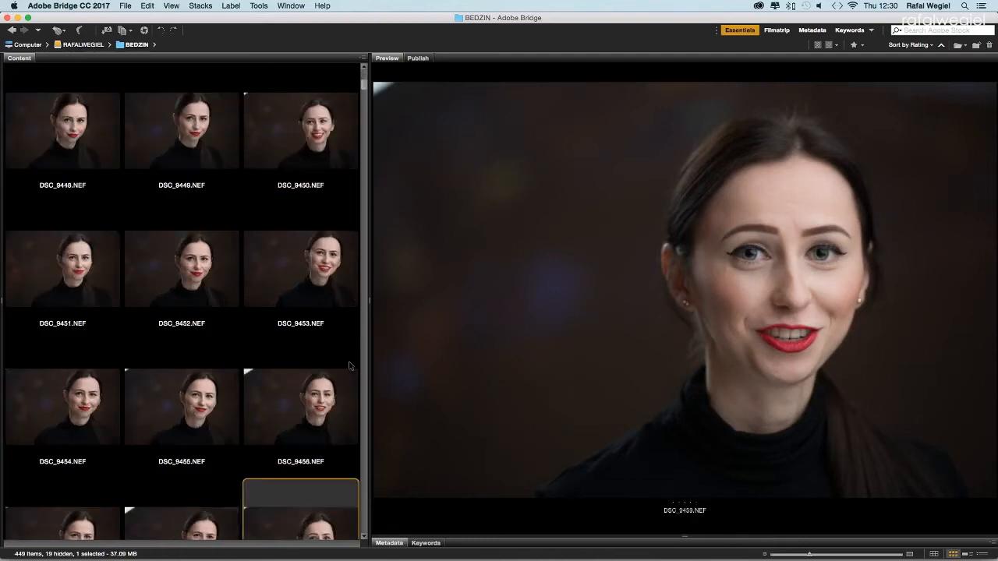
left_click(222, 400)
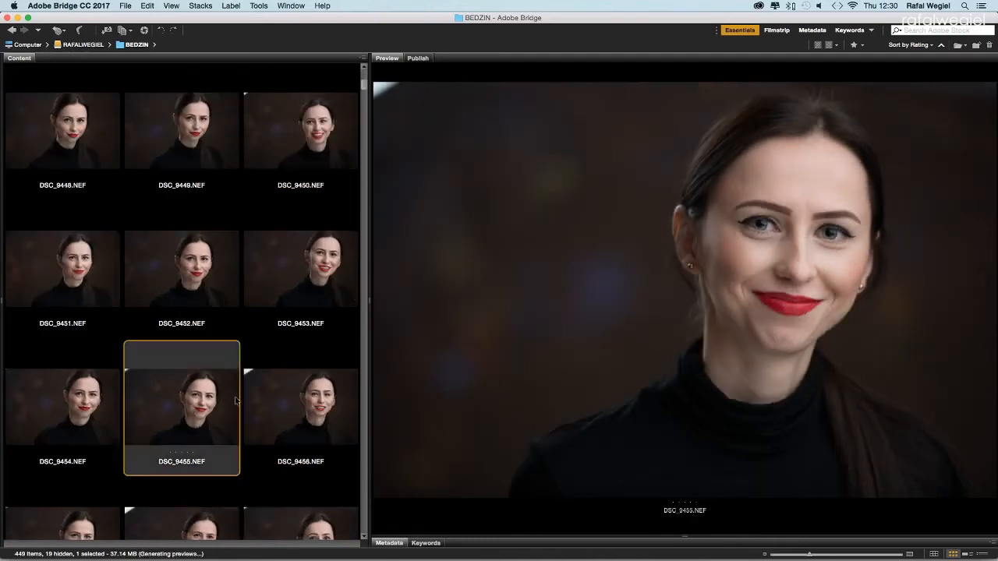
scroll(230, 398, "down", 2)
left_click(318, 448)
scroll(317, 448, "down", 10)
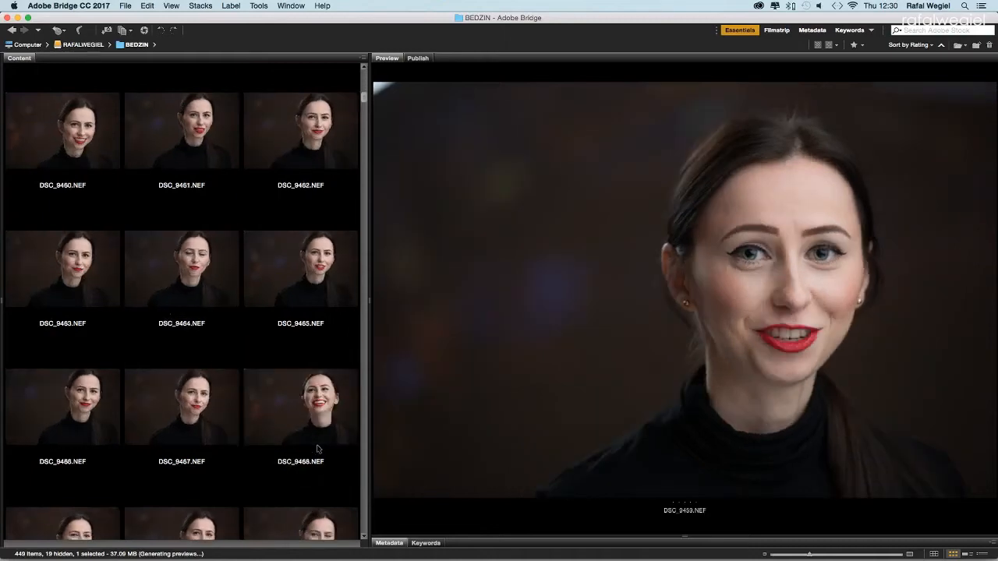
scroll(317, 448, "down", 5)
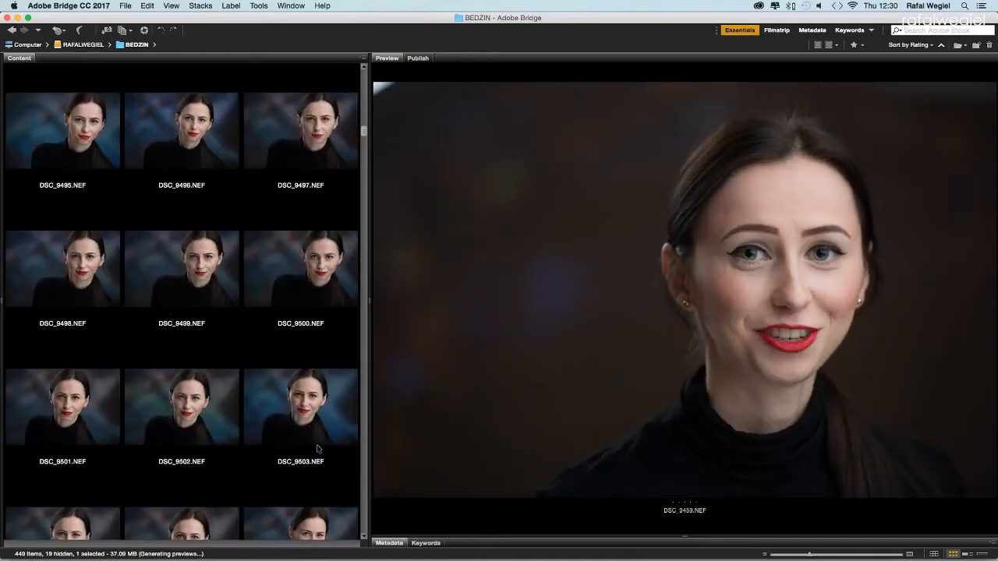
scroll(317, 448, "up", 4)
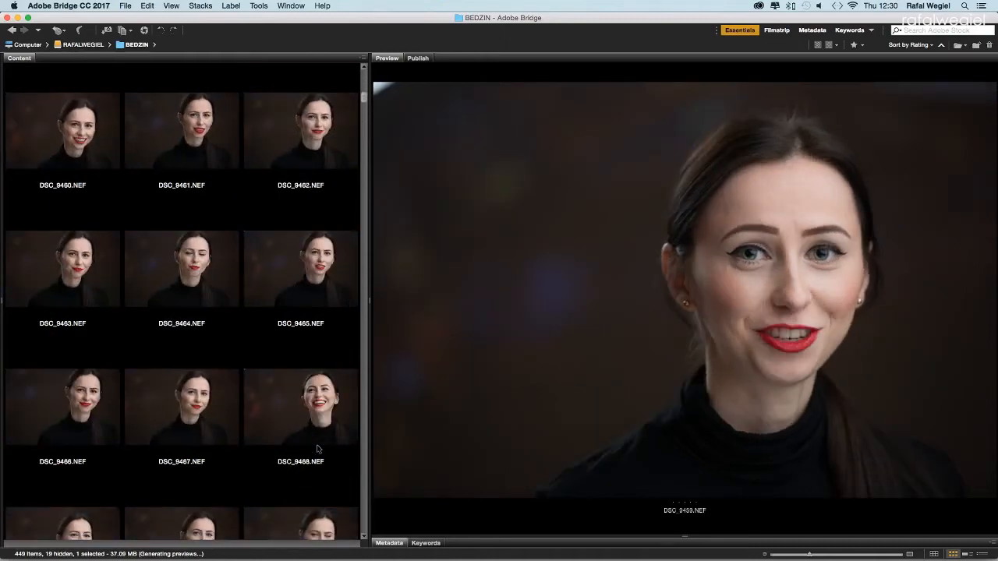
scroll(317, 448, "down", 1)
left_click(318, 449)
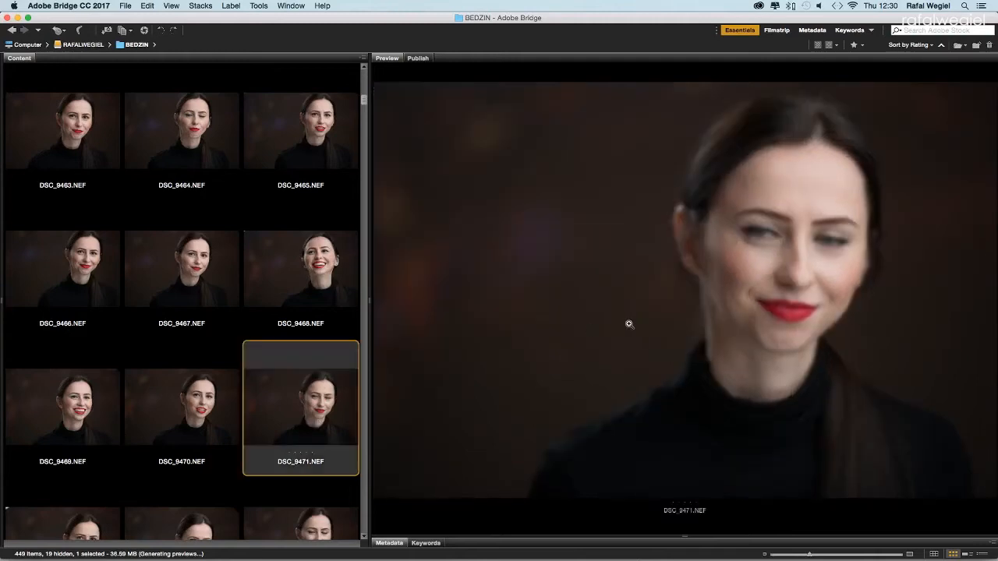
left_click(793, 304)
left_click_drag(833, 343, 797, 357)
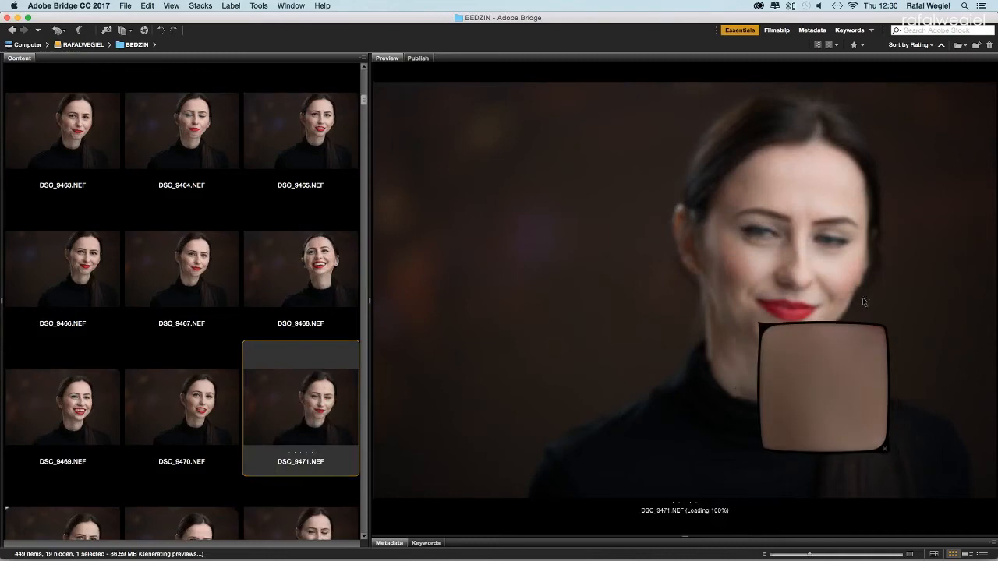
left_click(884, 449)
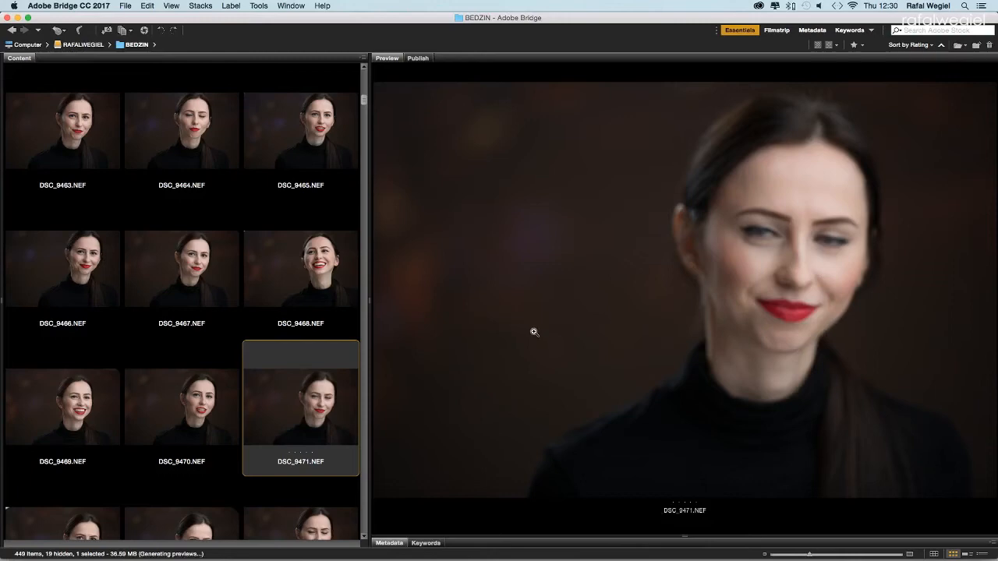
scroll(299, 323, "down", 5)
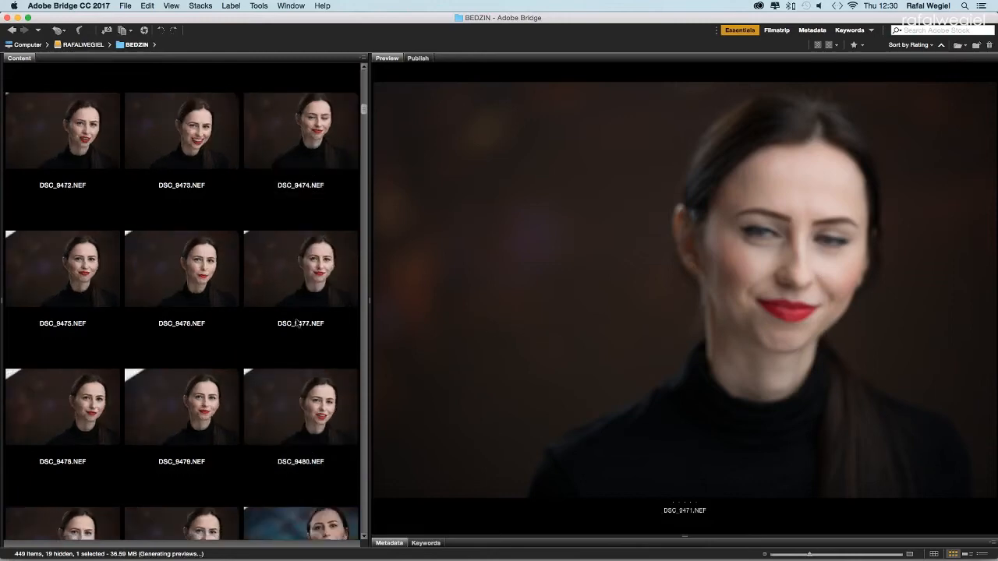
scroll(299, 324, "down", 2)
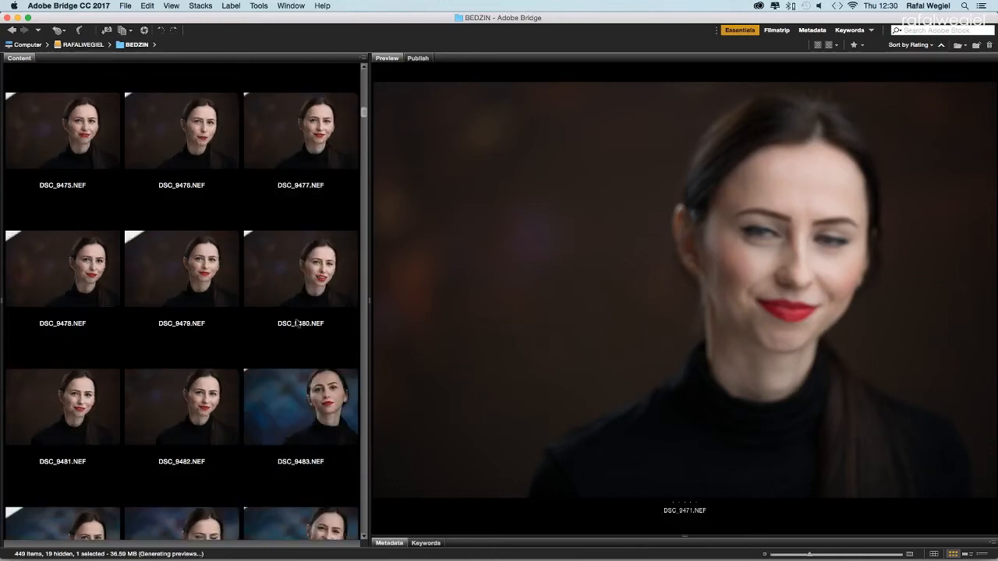
scroll(299, 324, "down", 3)
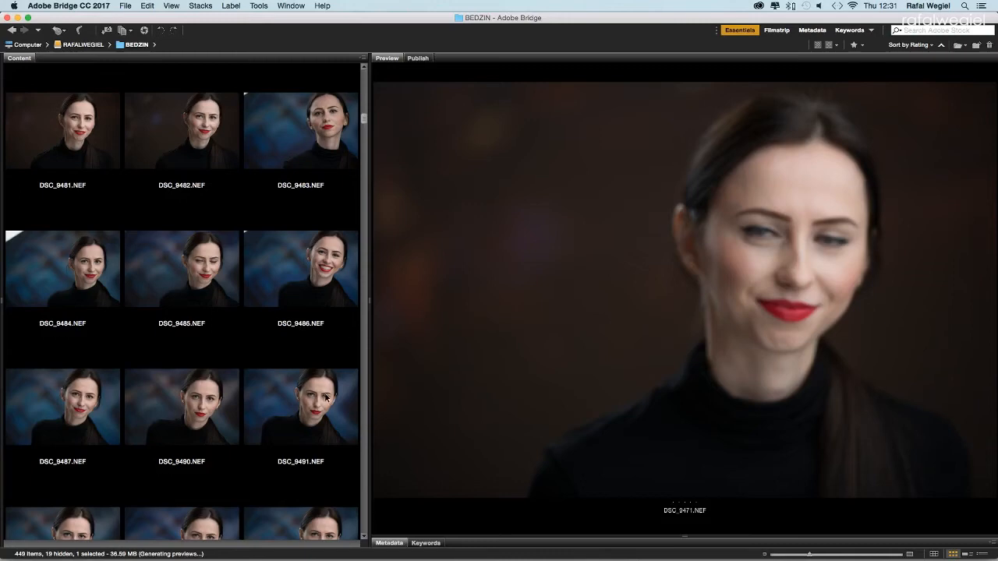
scroll(327, 398, "down", 3)
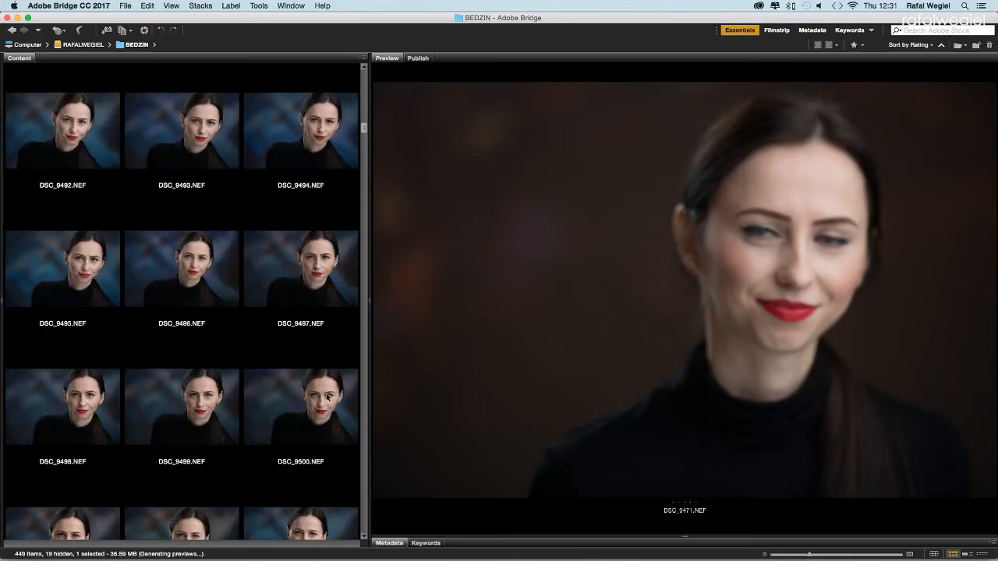
Step: Select DSC_9503 and inspect its eye and cheek under the 100% Loupe
left_click(330, 513)
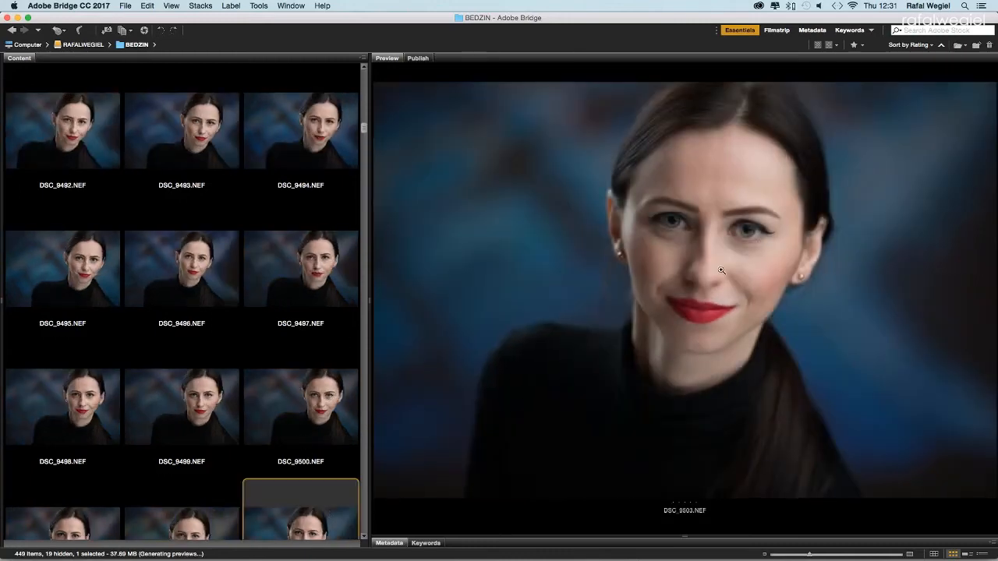
left_click(670, 227)
left_click_drag(742, 262, 740, 253)
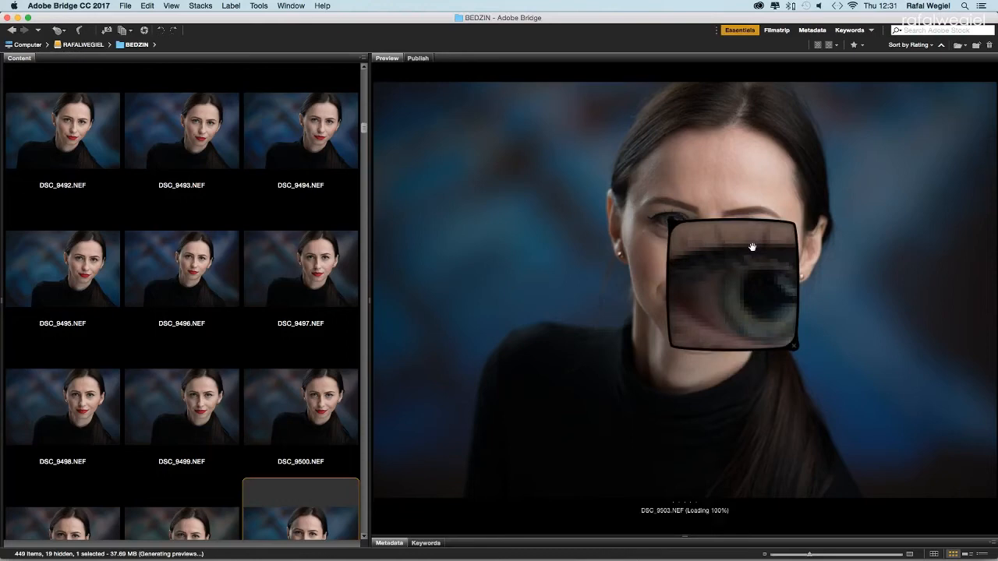
left_click_drag(752, 248, 746, 336)
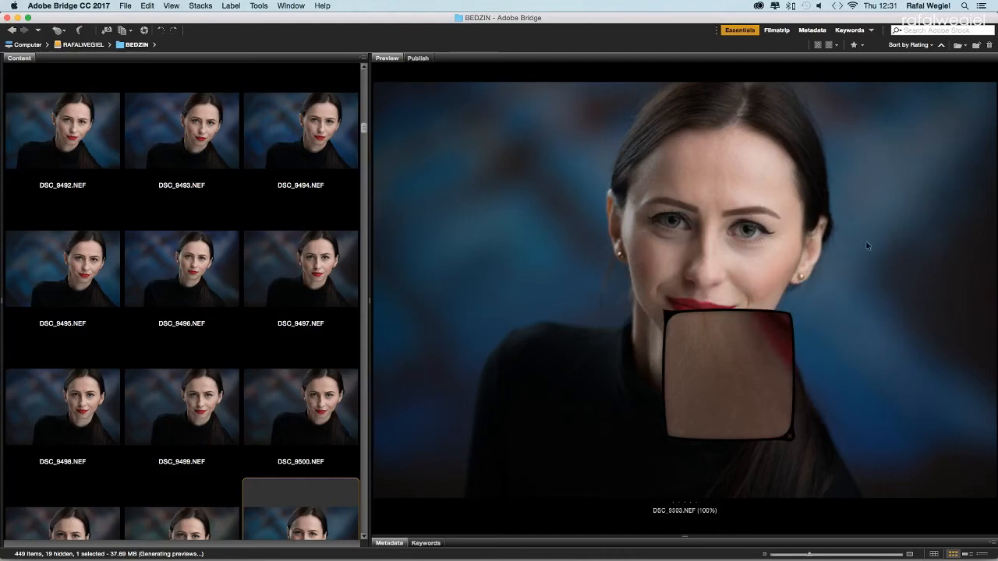
left_click_drag(746, 330, 772, 289)
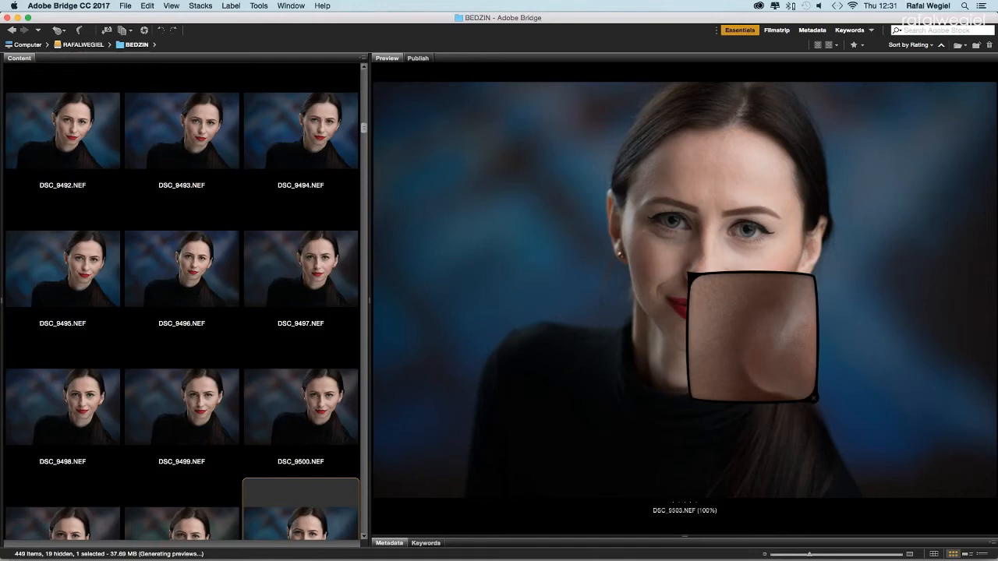
left_click_drag(751, 337, 813, 294)
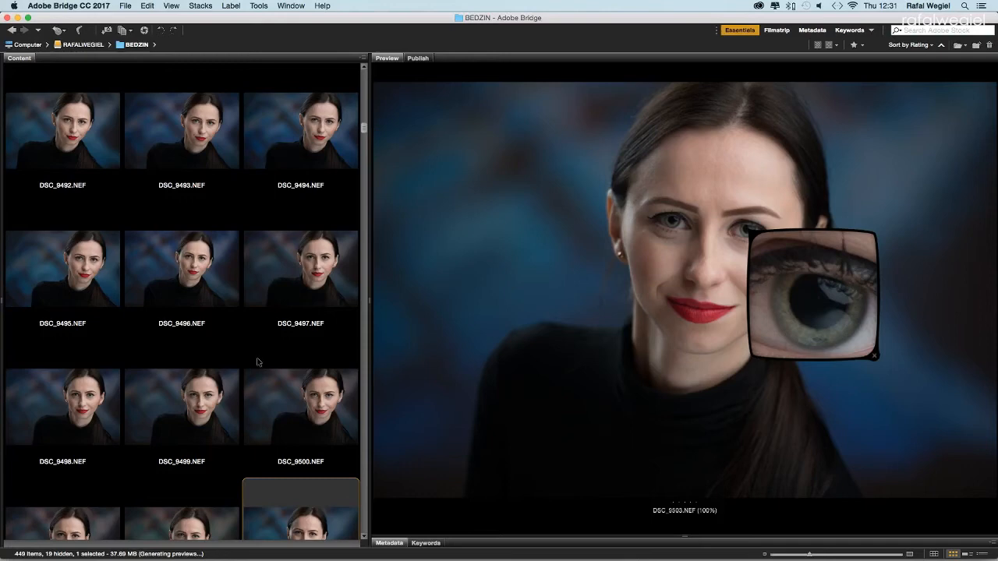
scroll(257, 362, "down", 1)
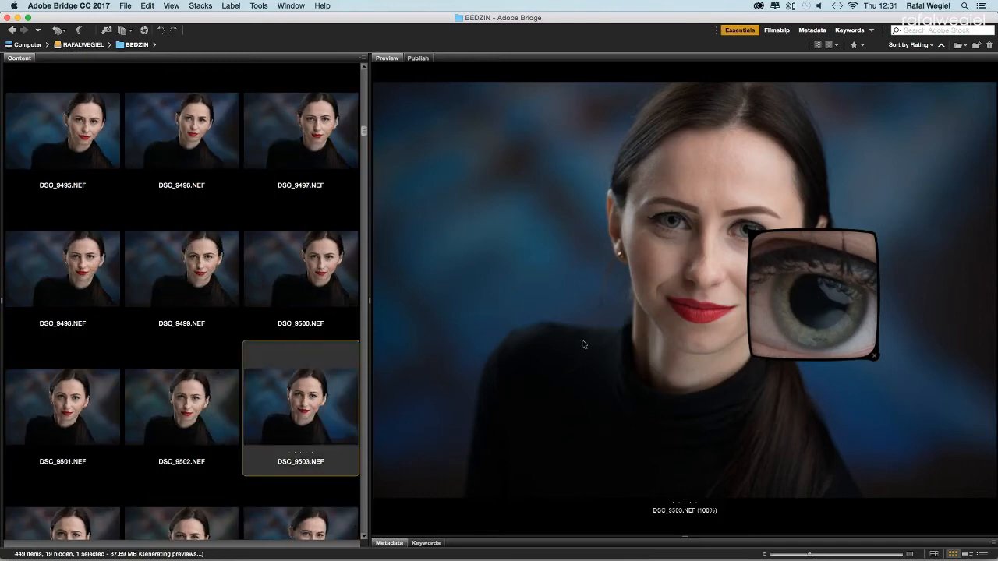
scroll(162, 332, "down", 9)
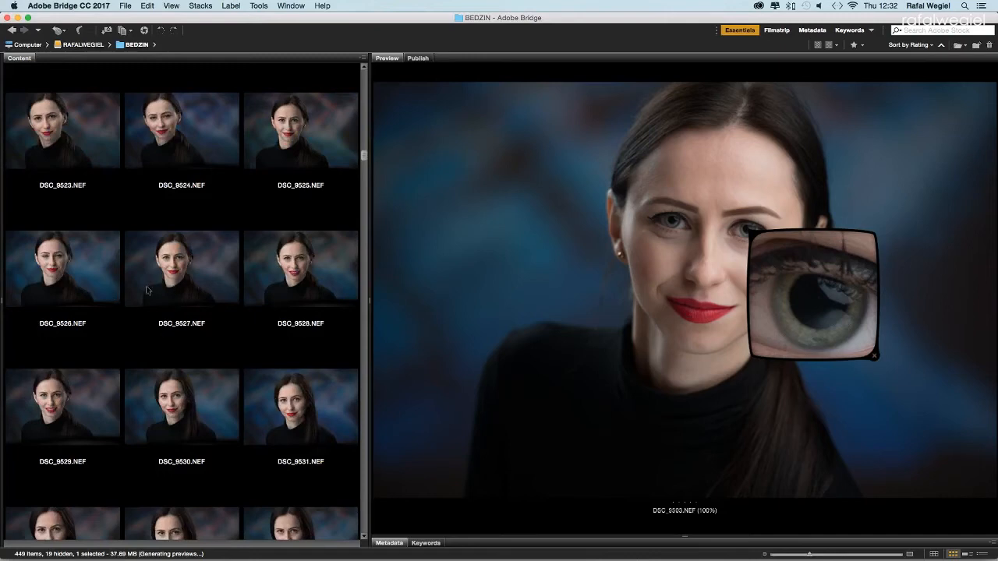
scroll(197, 313, "down", 1)
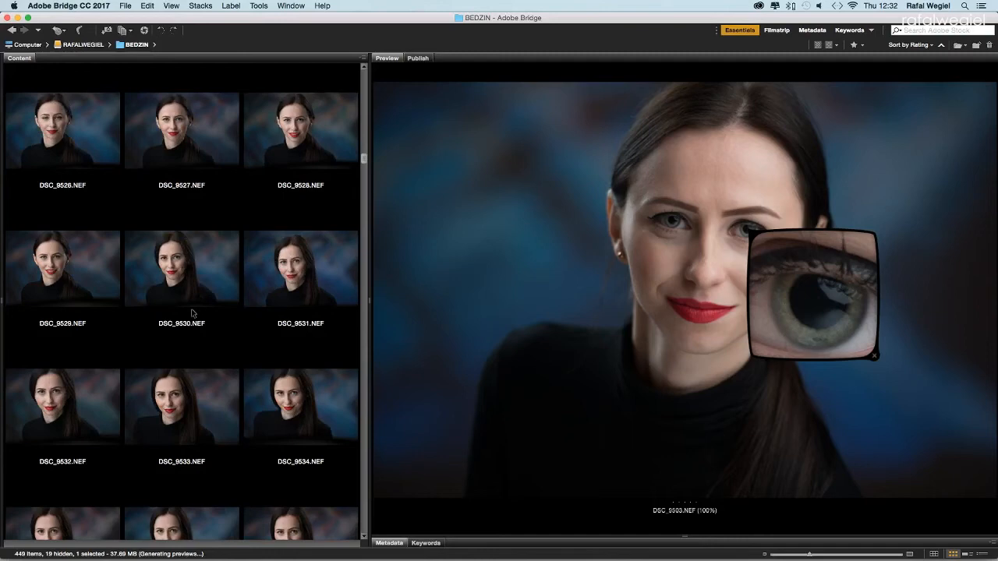
Step: Navigate from Computer into RWPHOTO A › FASHION › PORTRAITNEW › ANNA
left_click(29, 44)
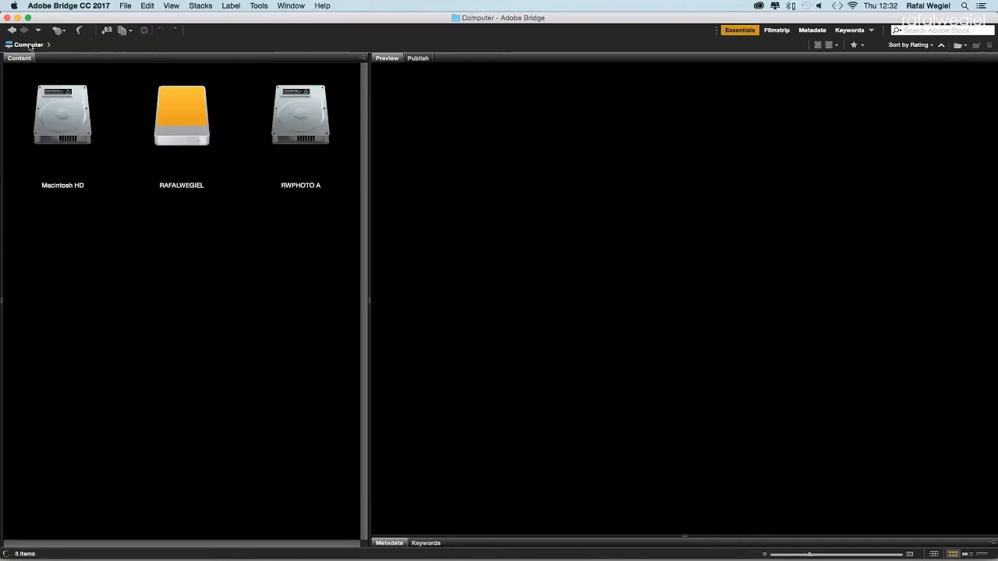
double_click(296, 127)
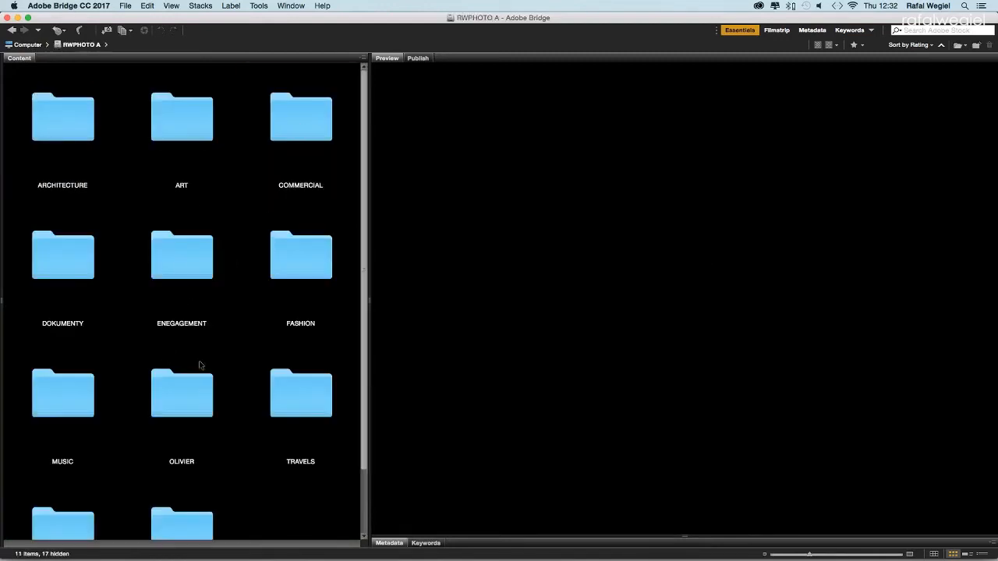
left_click(312, 270)
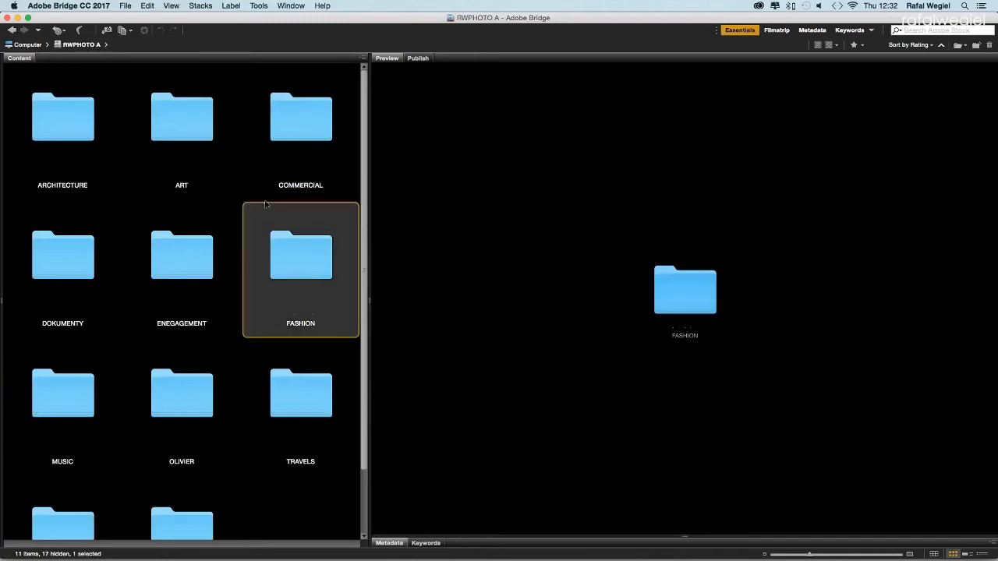
double_click(295, 267)
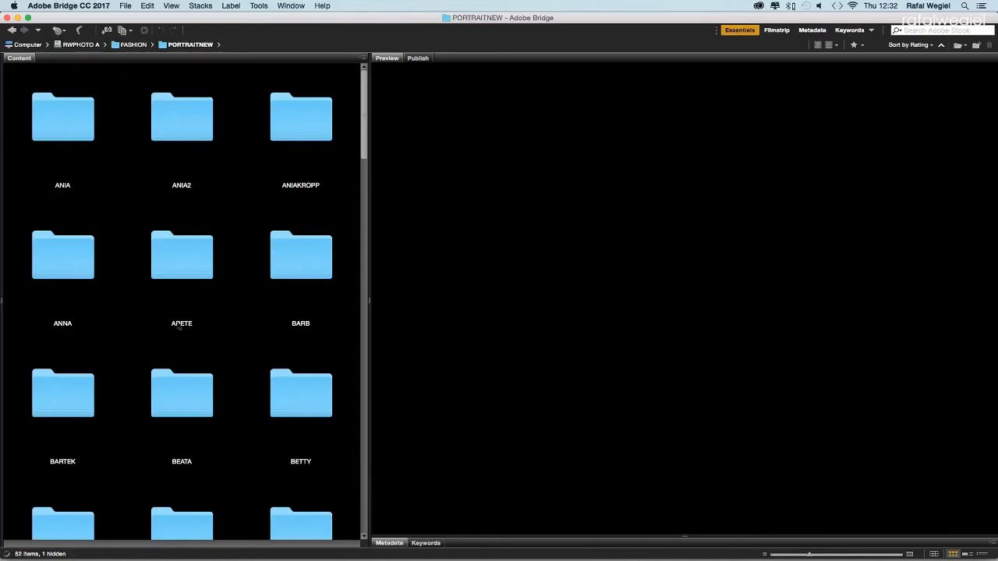
double_click(52, 256)
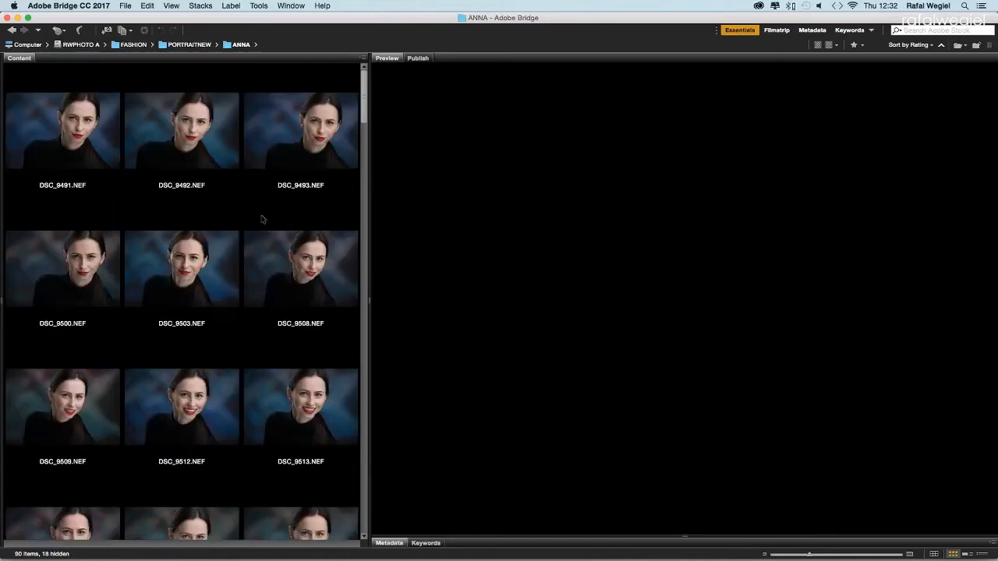
Step: Preview the ANNA shots from DSC_9491 through DSC_9508, then onward to DSC_9554
left_click(107, 132)
left_click(191, 140)
left_click(299, 152)
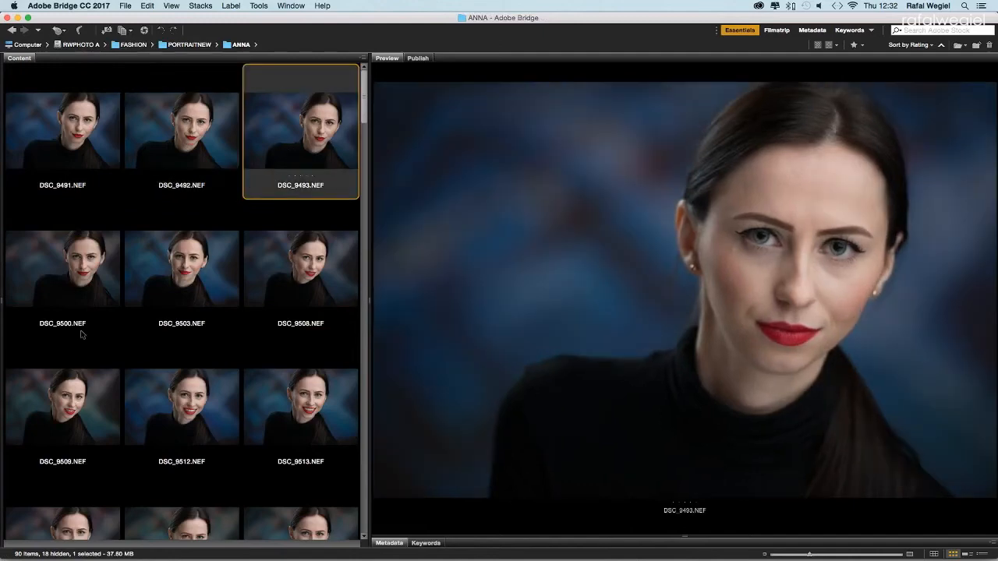
left_click(84, 275)
left_click(171, 278)
left_click(265, 280)
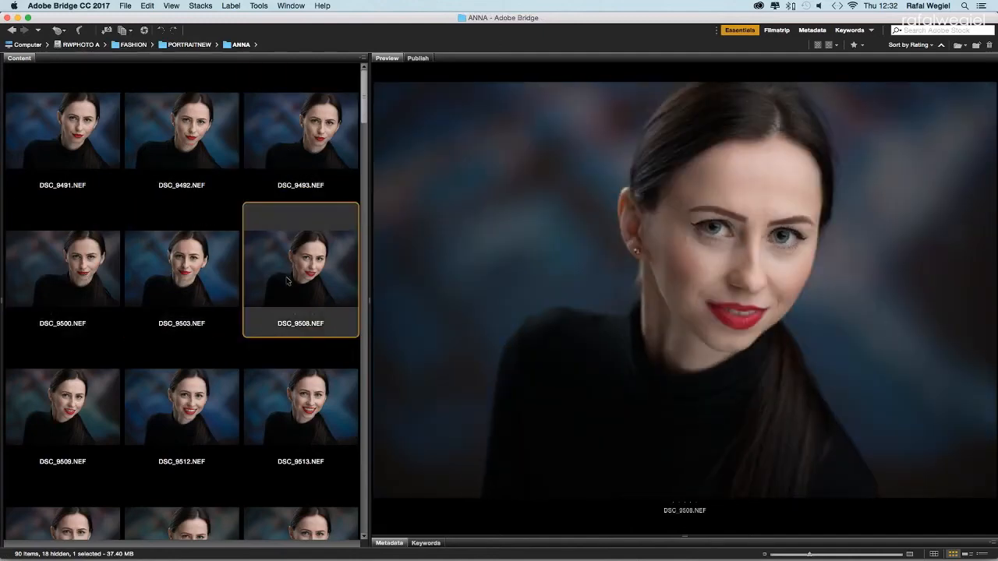
key("Right")
key("Right")
key("Right")
key("Right")
key("Right")
key("Right")
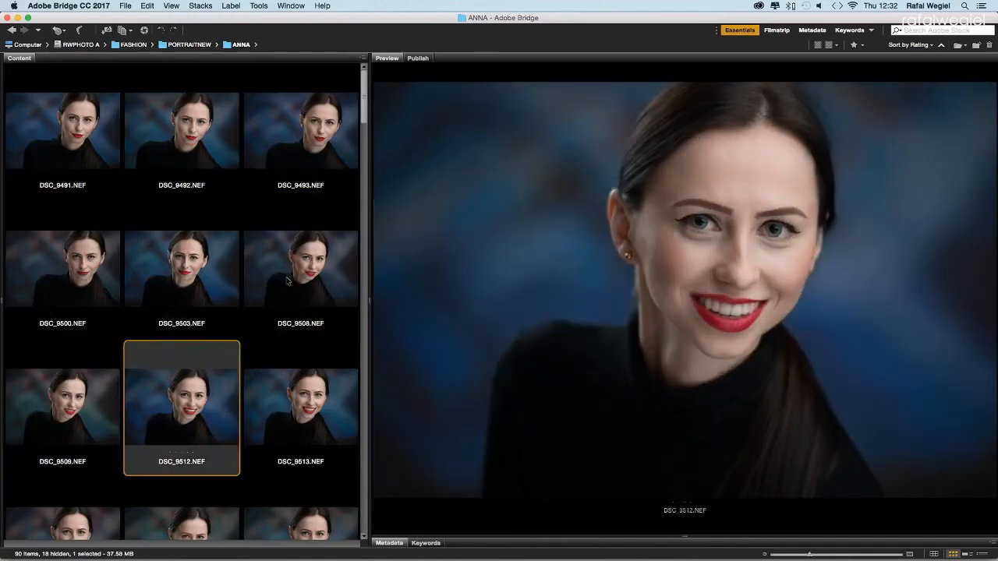
key("Right")
key("Right")
key("Right")
key("Right")
key("Right")
key("Right")
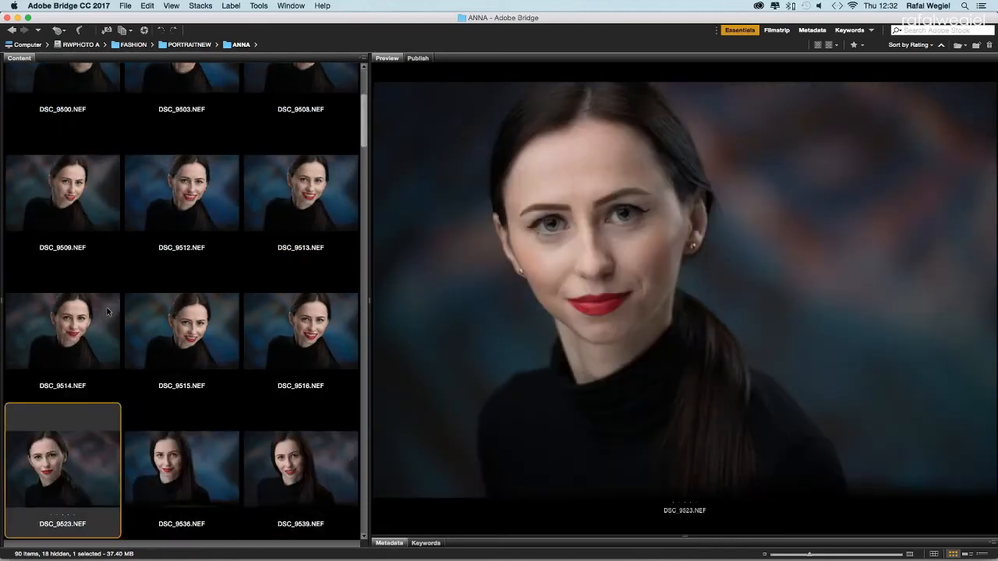
key("Right")
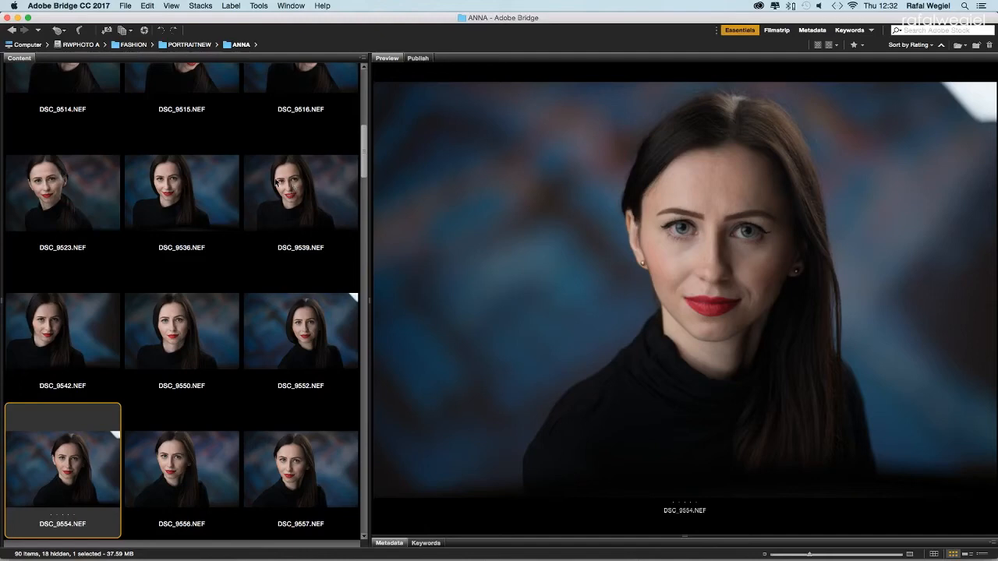
Step: Revisit DSC_9508, then give DSC_9513 a five-star rating
scroll(275, 181, "up", 5)
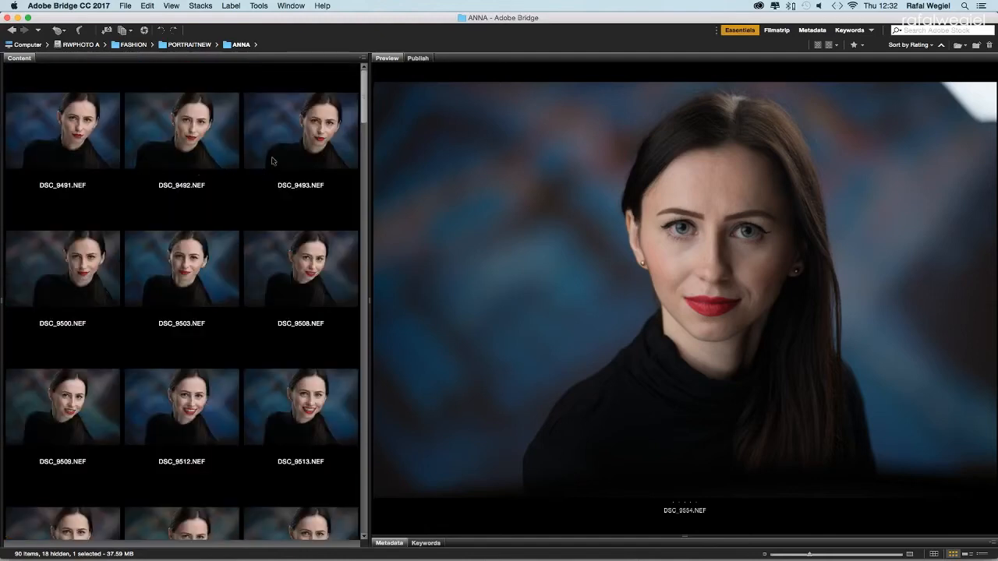
left_click(283, 258)
left_click(315, 399)
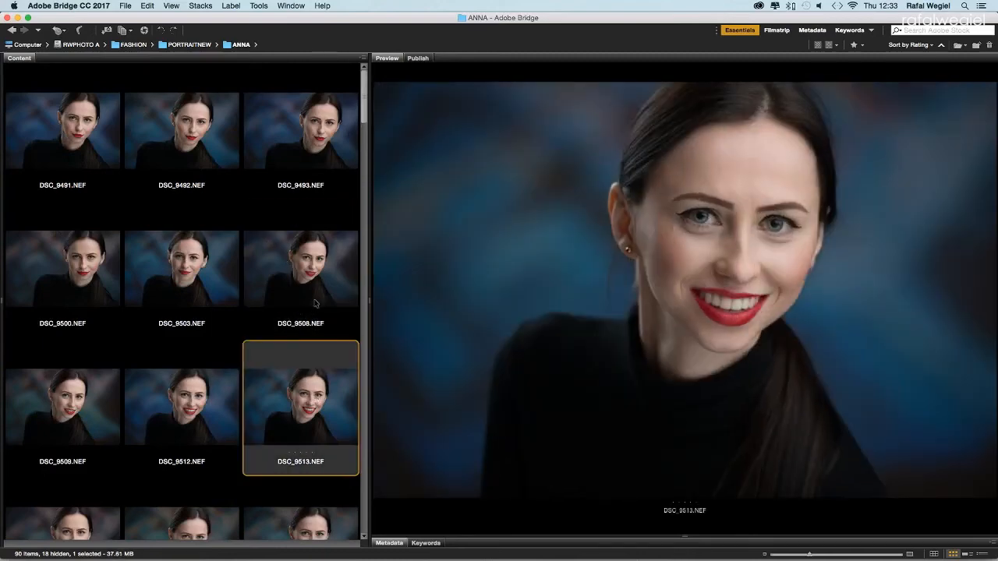
left_click(311, 454)
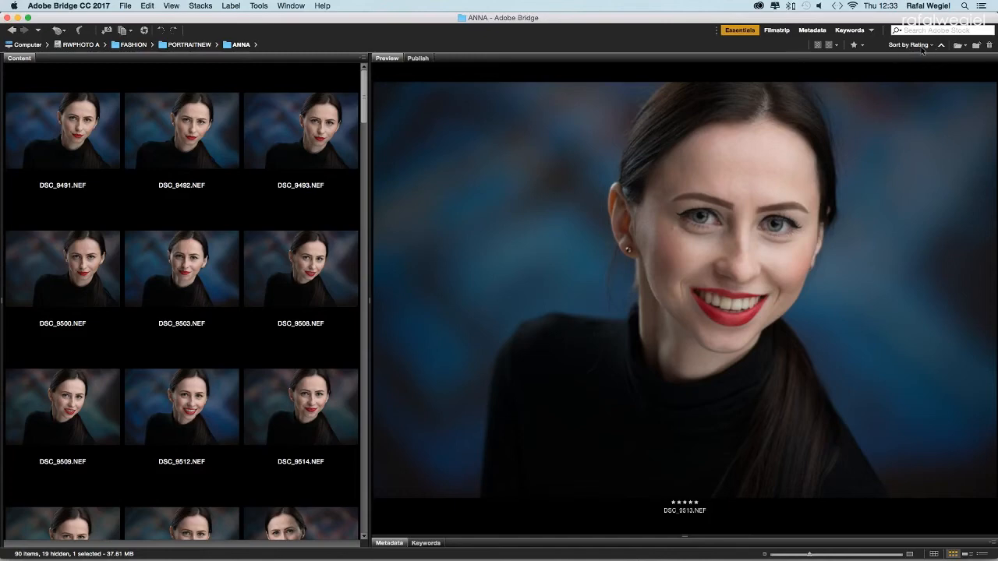
Step: Sort the thumbnails by filename and preview DSC_9510
left_click(918, 45)
left_click(925, 58)
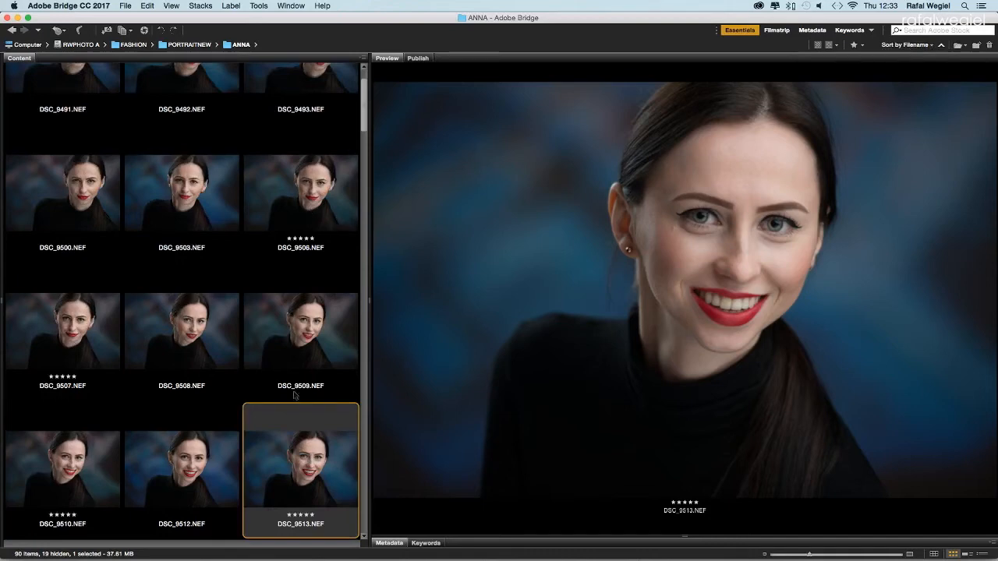
left_click(69, 472)
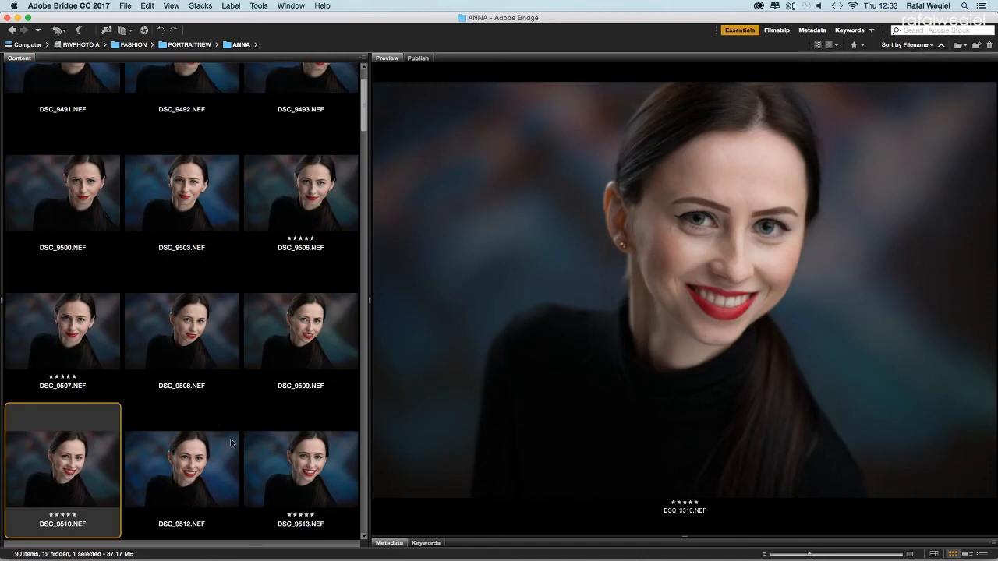
Step: Step from DSC_9491 to DSC_9503, then clear and reapply five stars on DSC_9506
scroll(233, 352, "up", 2)
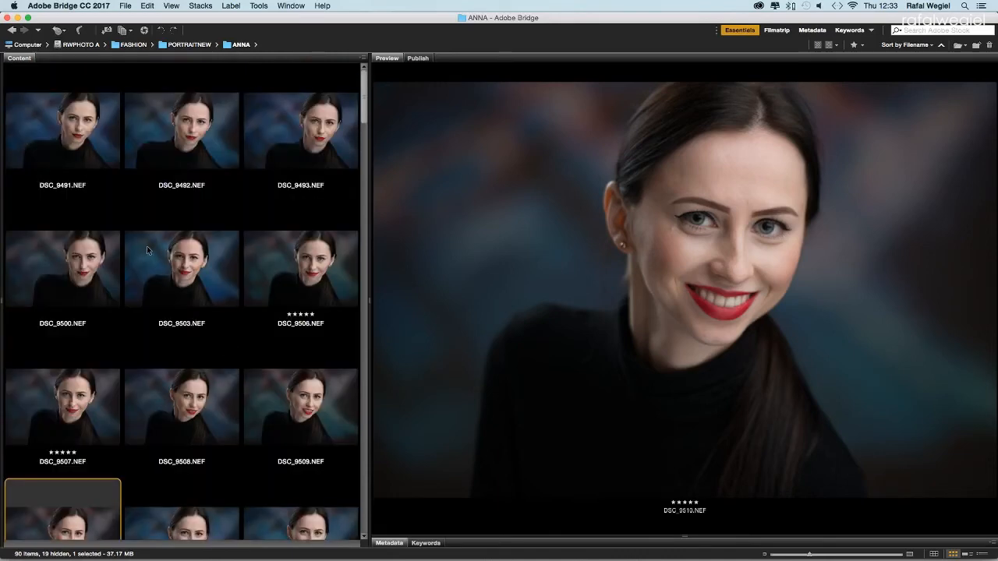
left_click(35, 118)
key("Right")
key("Right")
key("Right")
key("Right")
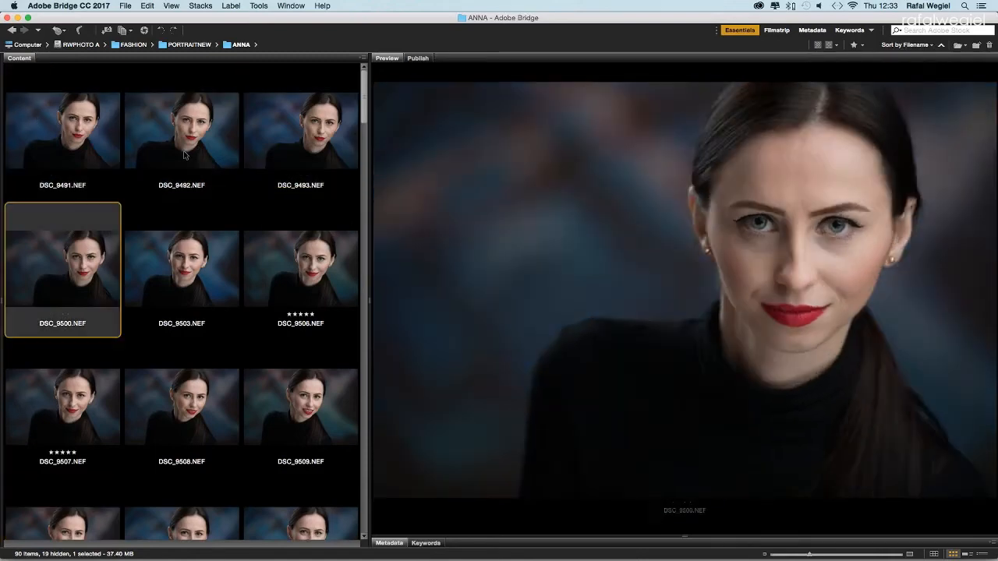
key("Right")
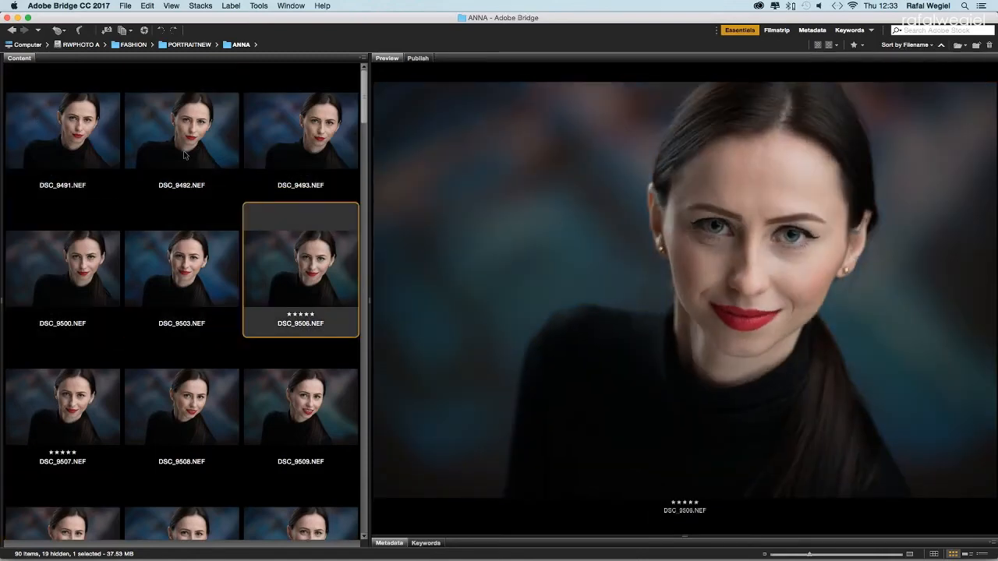
left_click(287, 315)
left_click(311, 316)
Step: Compare DSC_9507, DSC_9508 and DSC_9509, settling on DSC_9508 for five stars
left_click(71, 429)
left_click(201, 423)
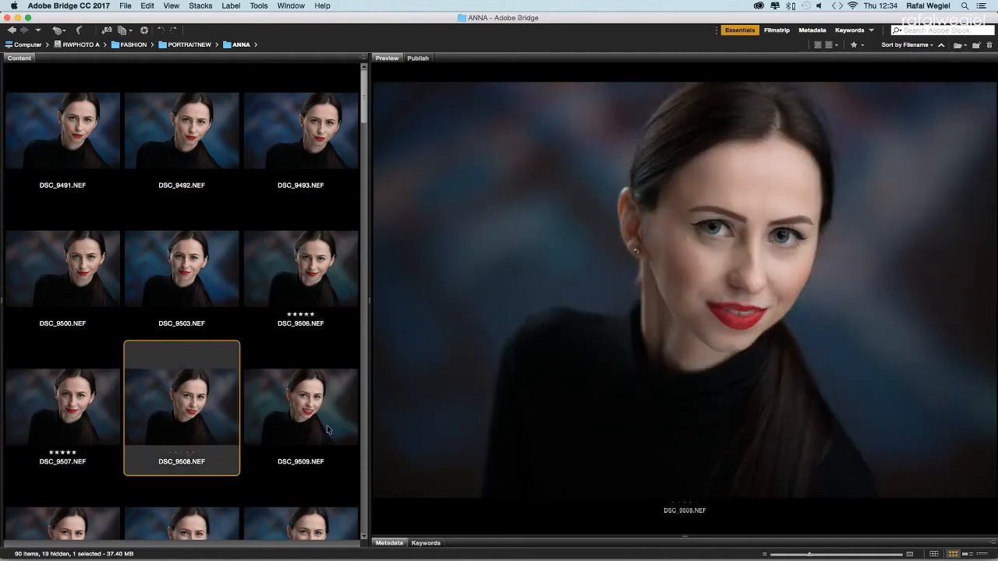
left_click(321, 426)
left_click(226, 413)
scroll(229, 413, "down", 2)
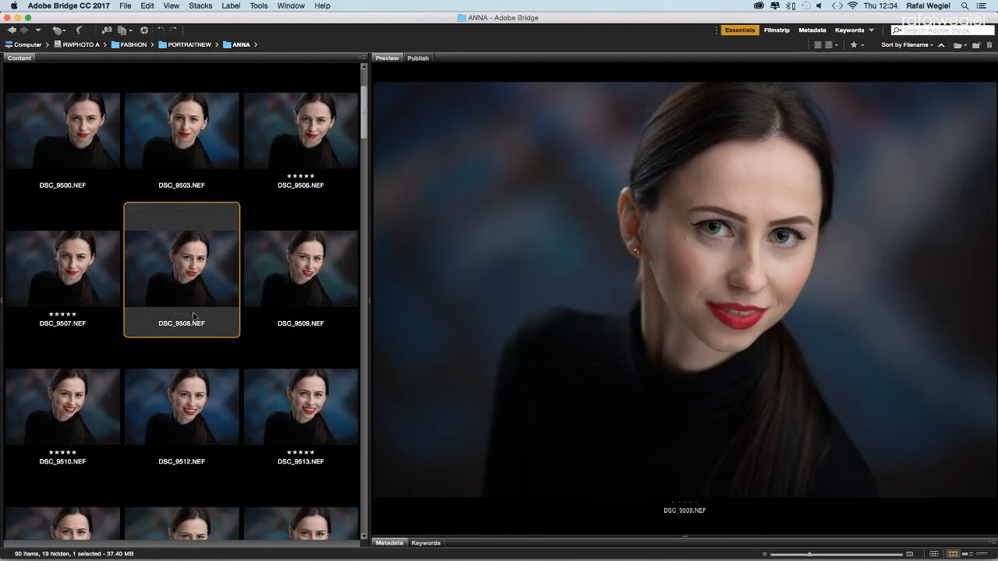
left_click(106, 283)
left_click(215, 333)
Step: Step through the shots to DSC_9562, give DSC_9566 five stars, and open the sort menu
key("Right")
key("Right")
key("Right")
key("Right")
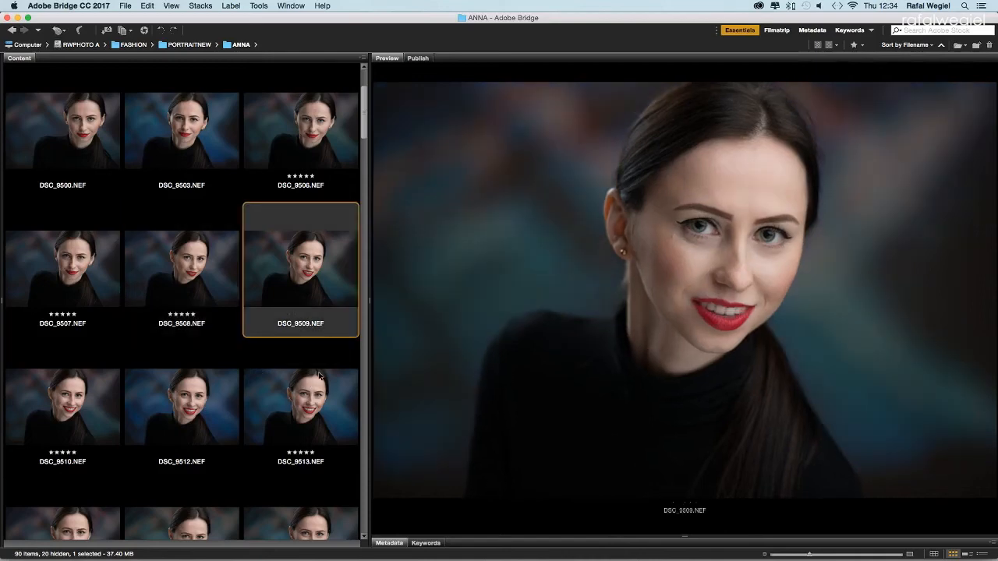
key("Right")
key("Right")
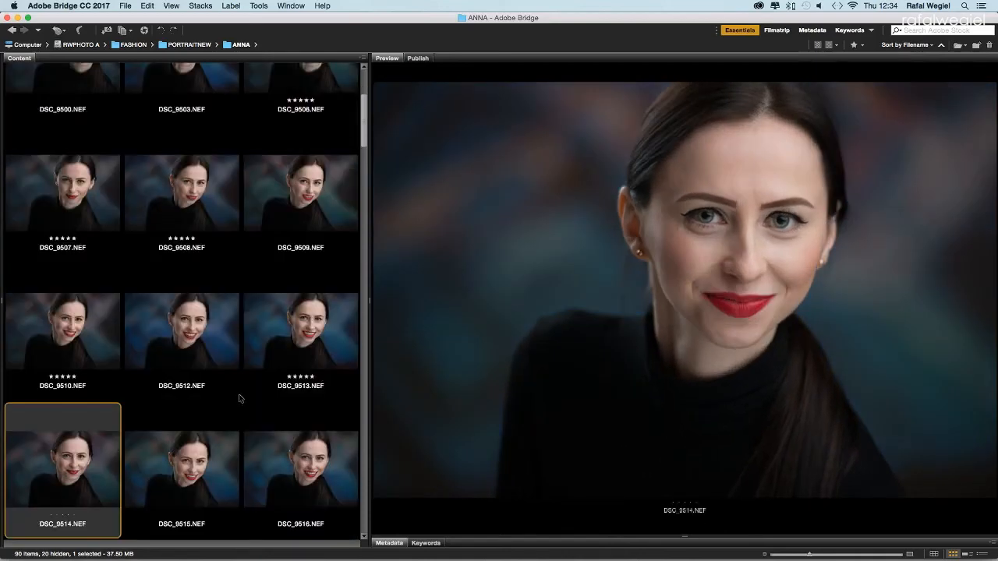
scroll(295, 447, "down", 1)
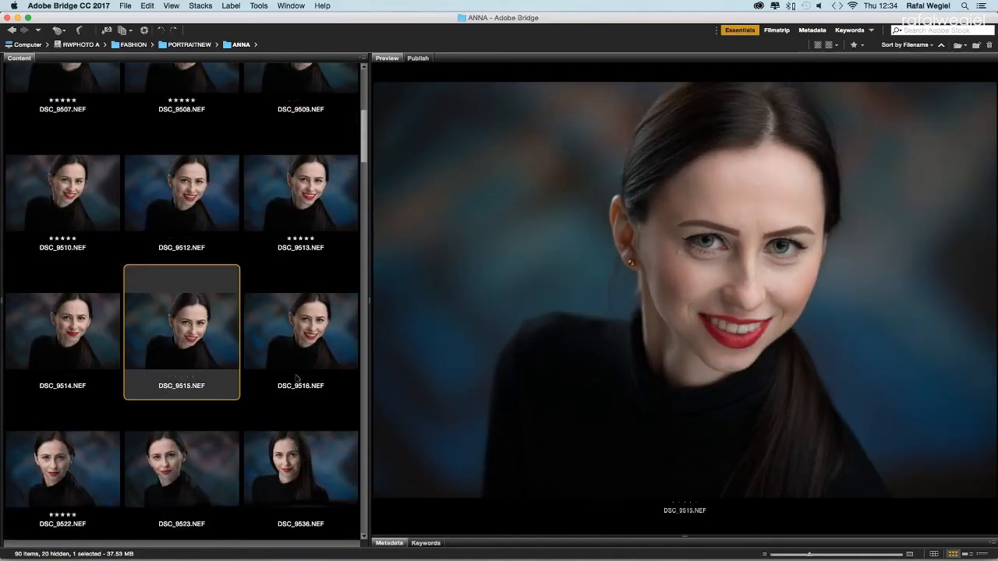
key("Right")
key("Right")
key("Right")
key("Right")
key("Right")
key("Right")
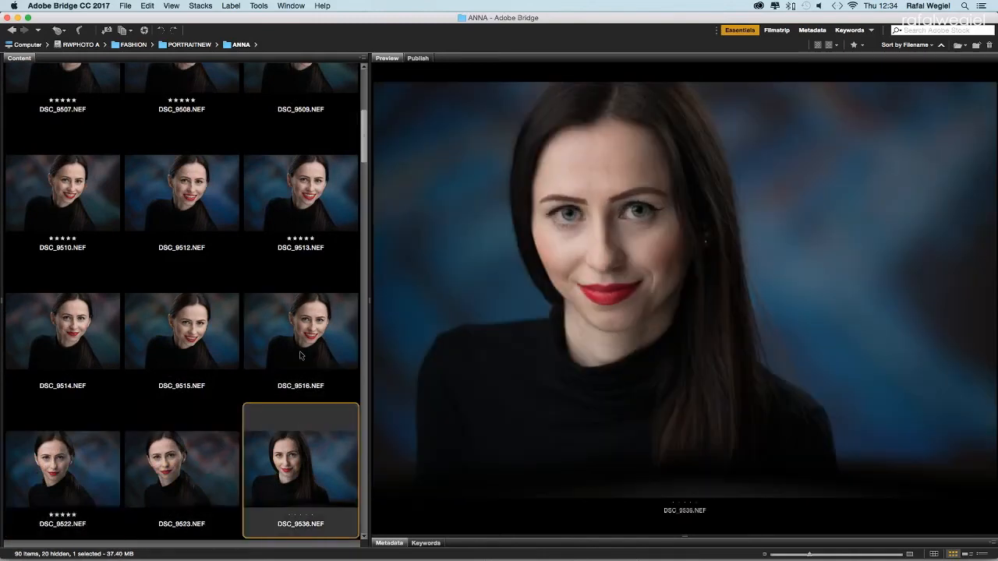
key("Right")
key("Right")
key("Right")
key("Right")
key("Right")
key("Right")
key("Right")
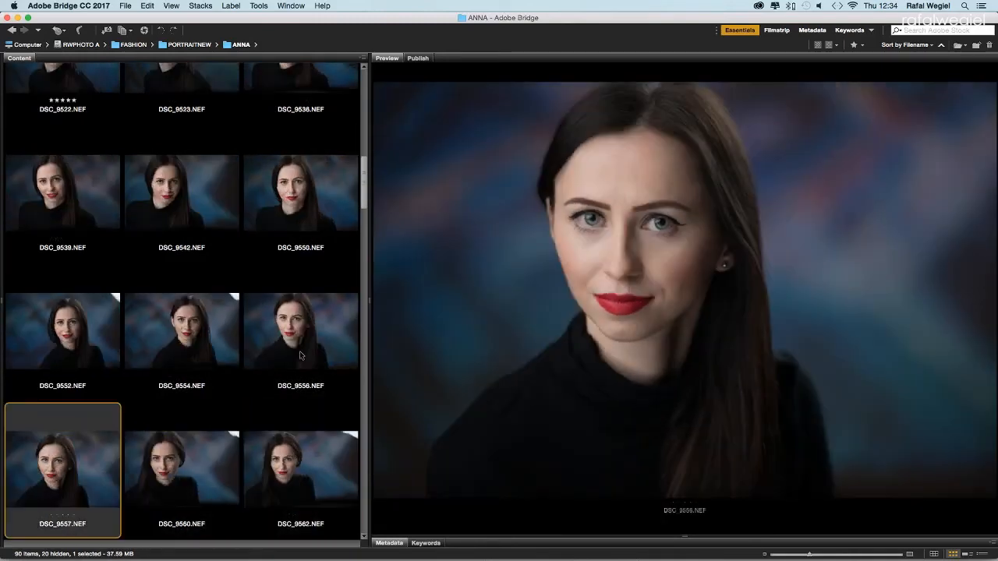
key("Right")
key("Right")
key("Right")
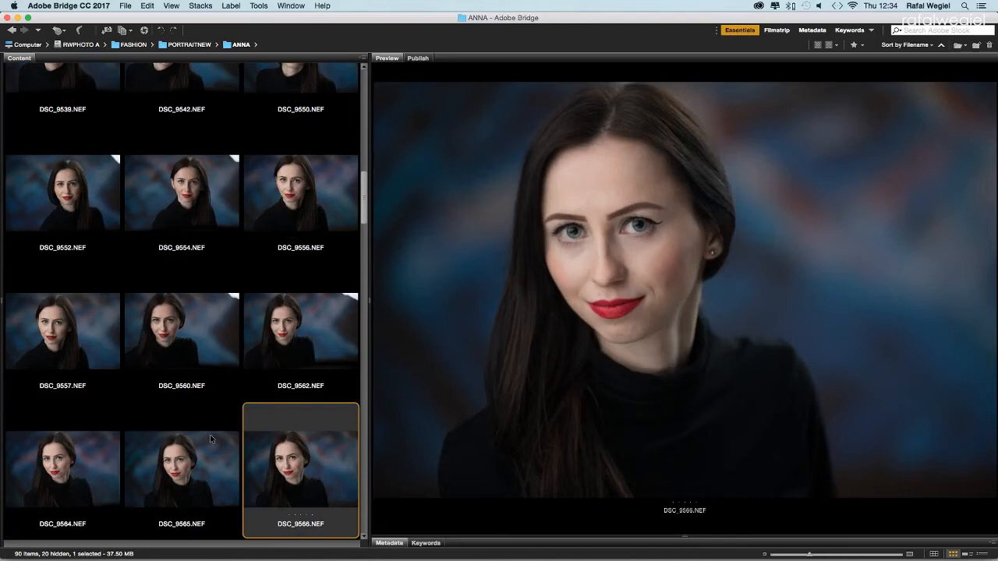
scroll(210, 434, "down", 2)
left_click(313, 238)
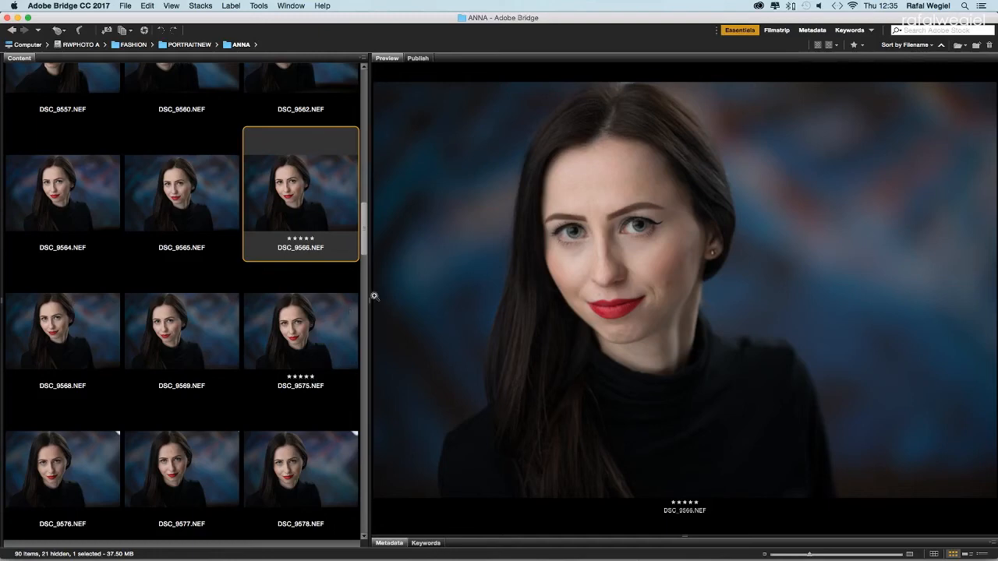
left_click(931, 45)
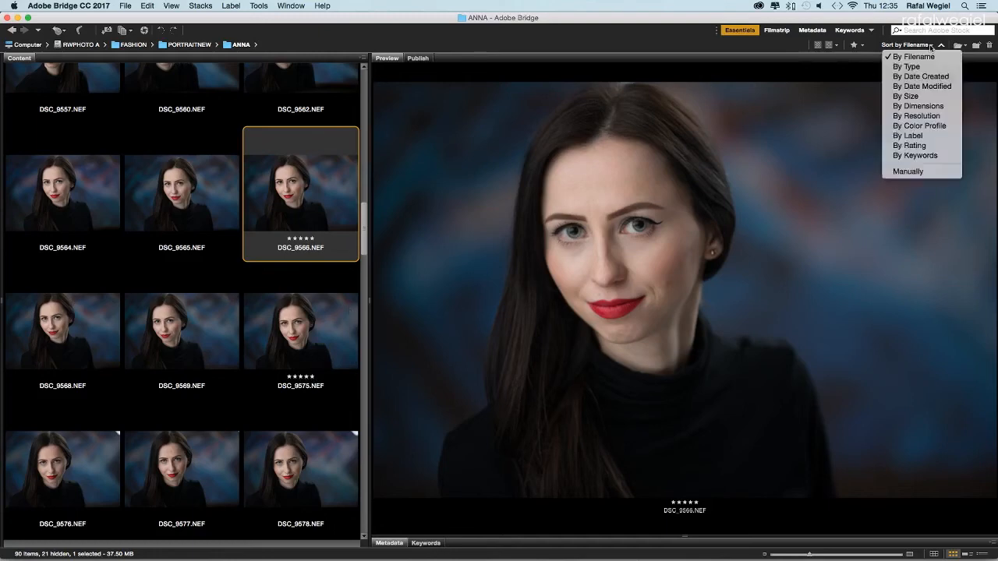
Step: Sort the ANNA thumbnails by rating
left_click(919, 146)
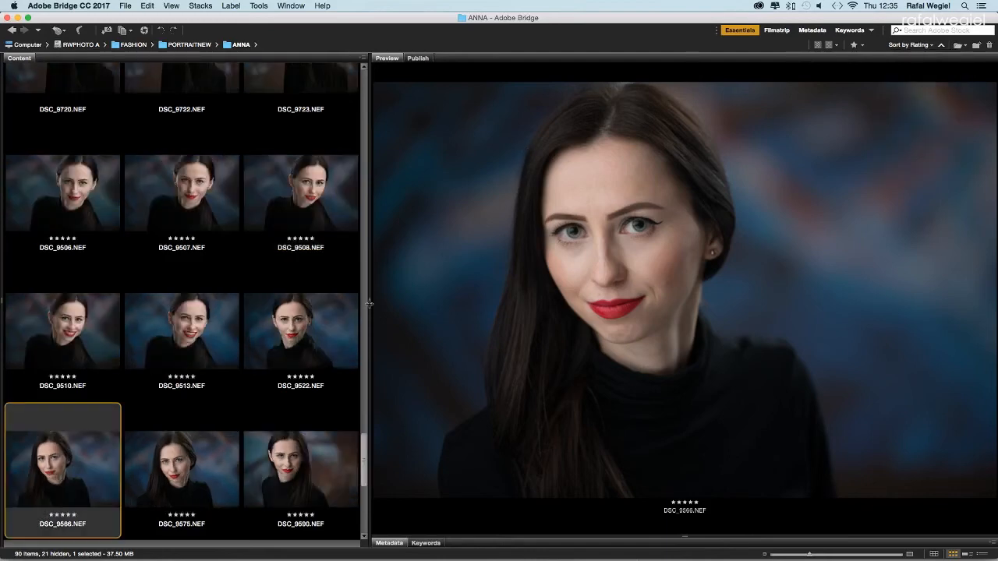
scroll(365, 460, "down", 5)
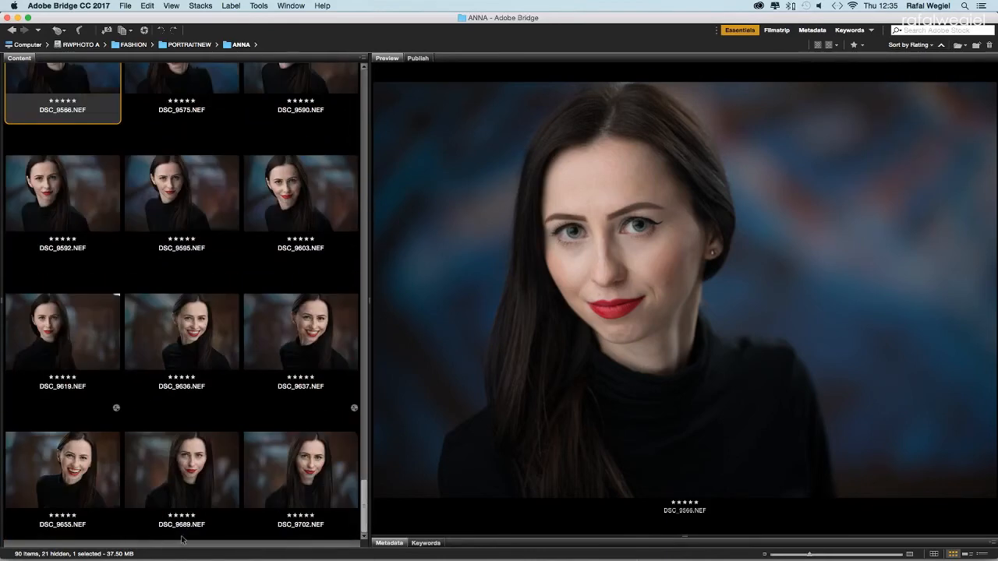
scroll(162, 211, "up", 5)
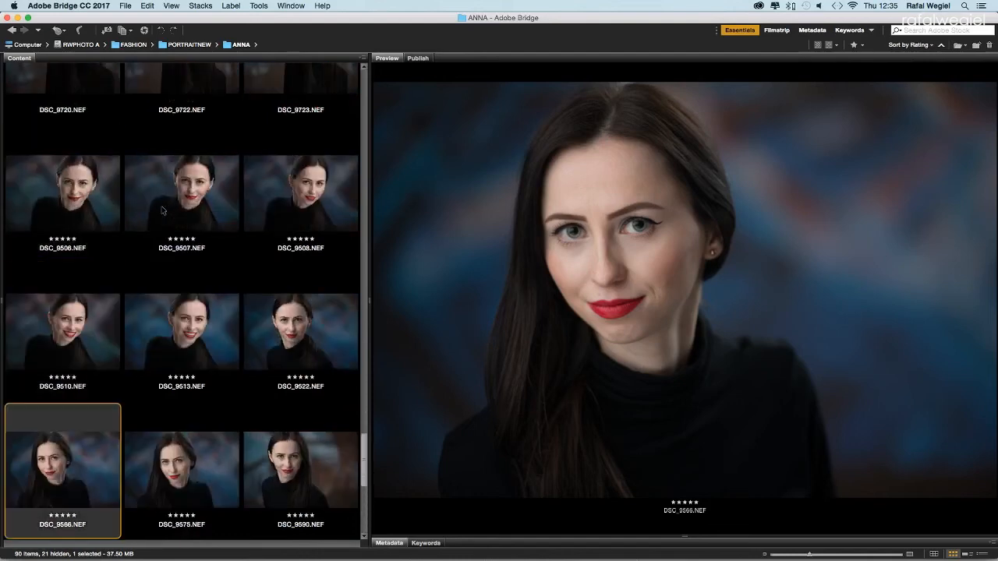
Step: Compare DSC_9506 with DSC_9507, then remove DSC_9507's five-star rating
left_click(82, 219)
key("Right")
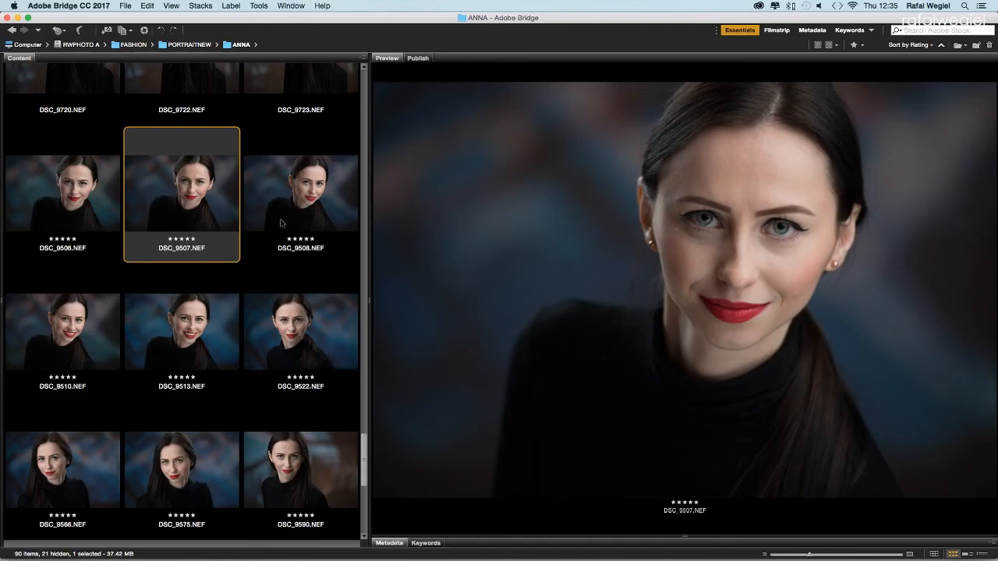
key("Left")
key("Right")
key("Left")
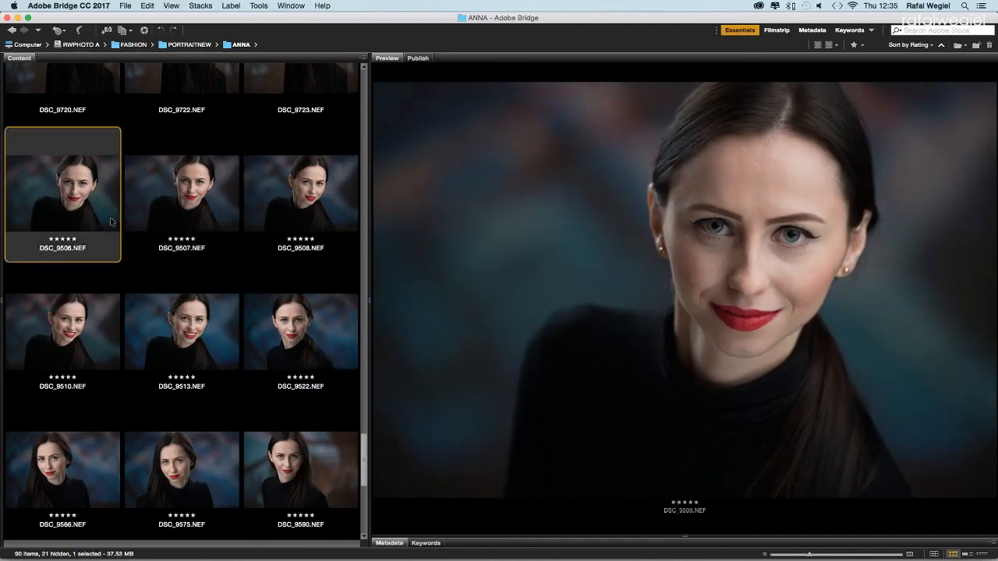
left_click(162, 222)
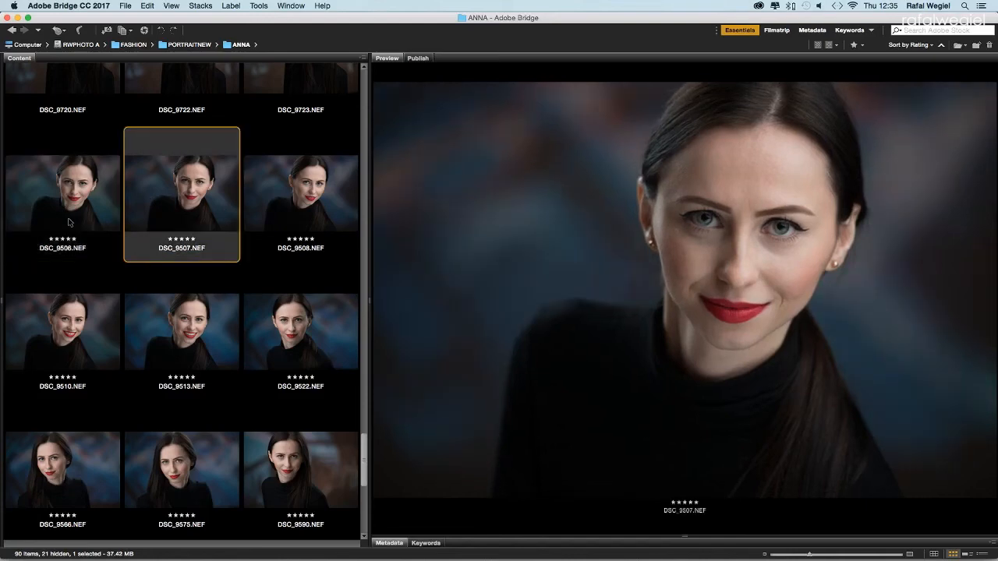
left_click(69, 222)
left_click(159, 219)
left_click(164, 239)
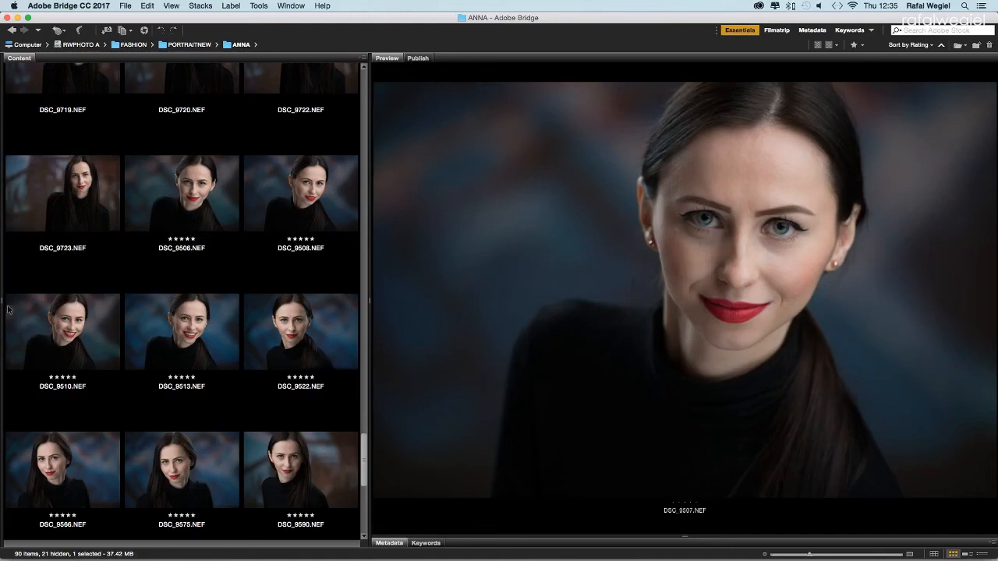
Step: Compare DSC_9508 with DSC_9510, then clear DSC_9508's five-star rating
left_click(209, 224)
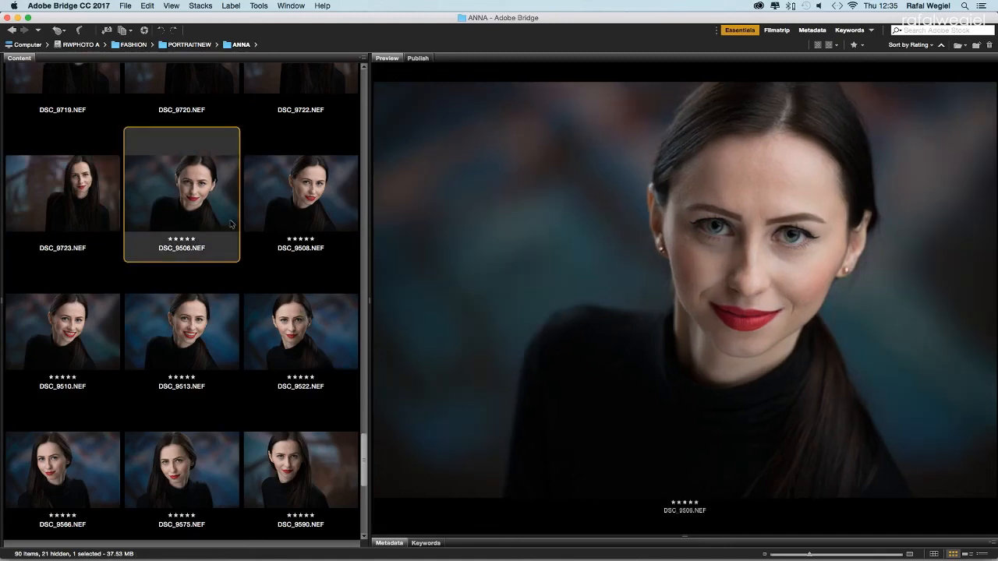
left_click(320, 220)
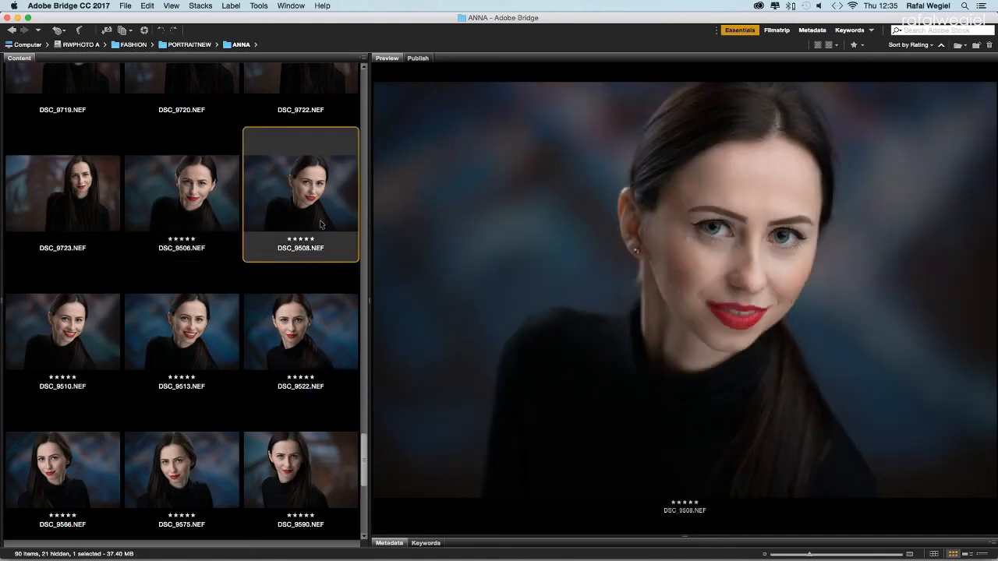
left_click(88, 324)
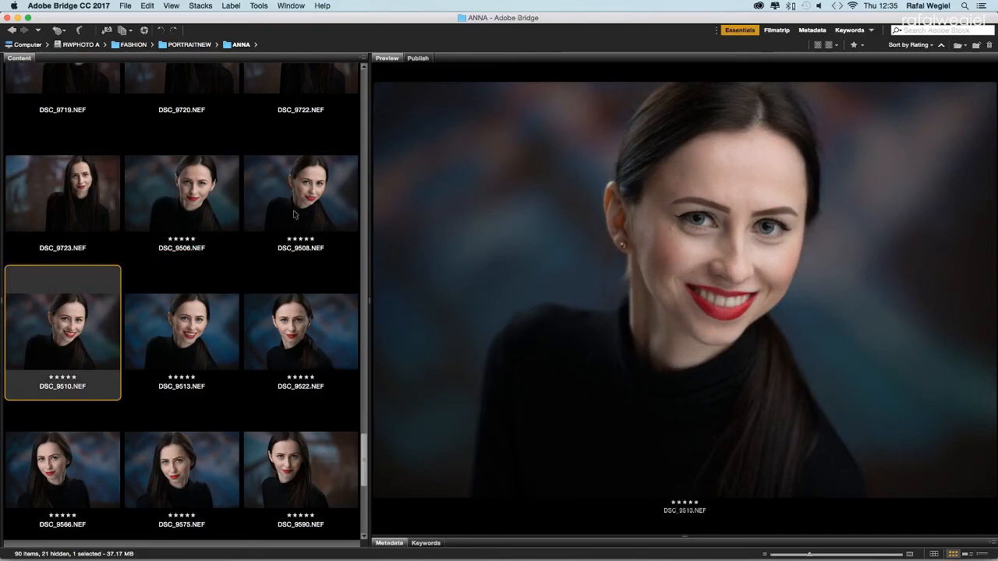
left_click(293, 210)
left_click(39, 332)
left_click(281, 248)
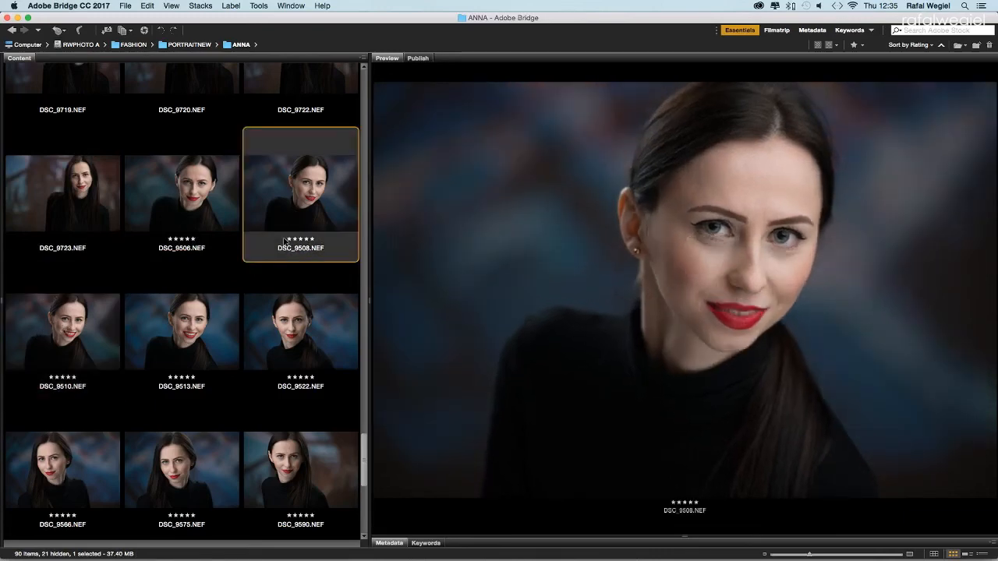
left_click(284, 241)
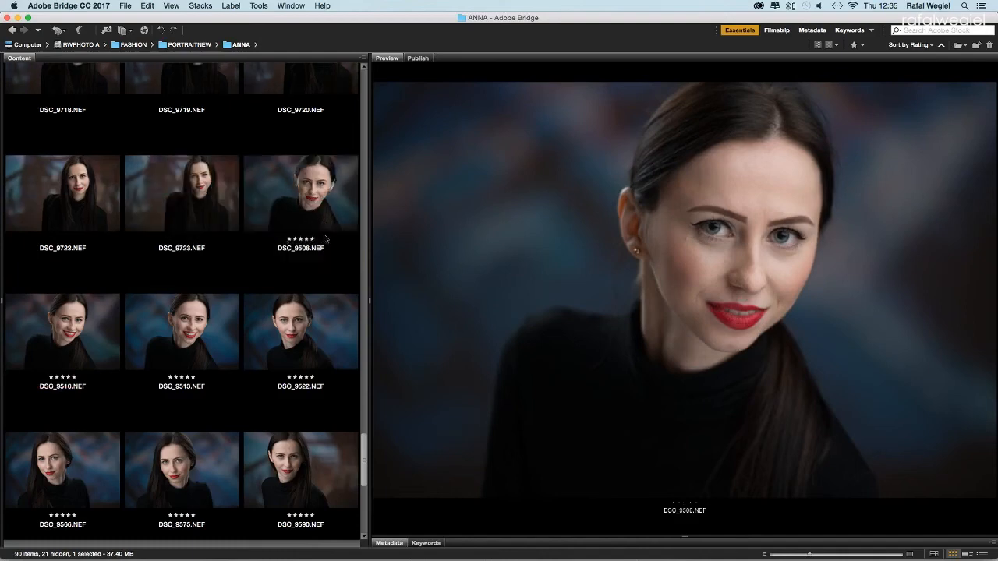
left_click(101, 330)
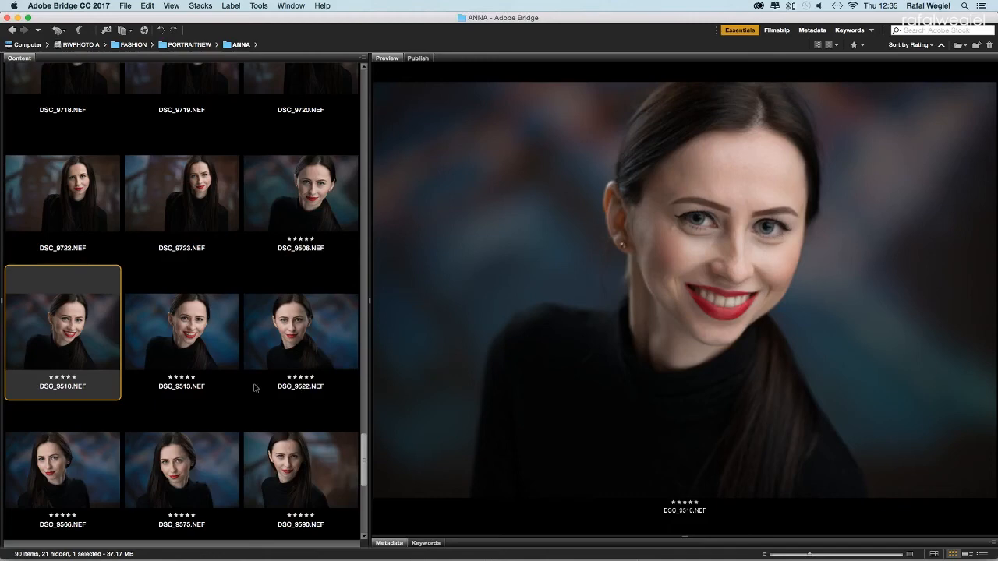
scroll(277, 257, "down", 2)
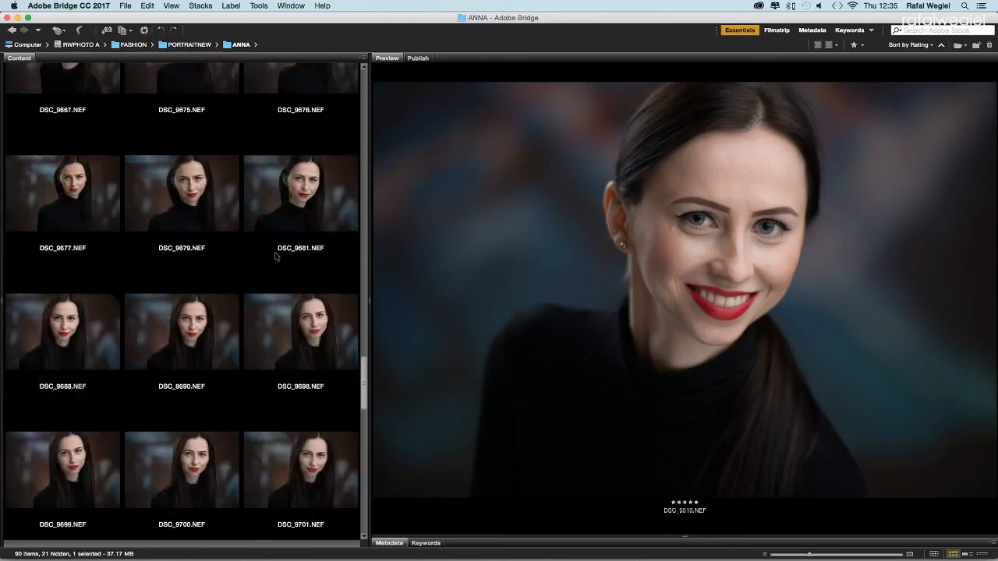
scroll(272, 257, "down", 2)
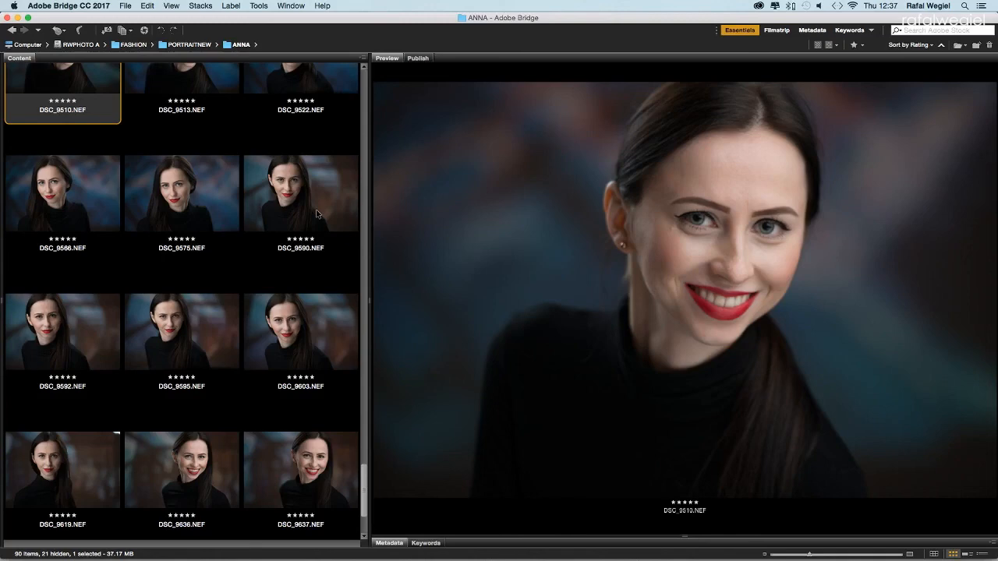
scroll(219, 150, "up", 1)
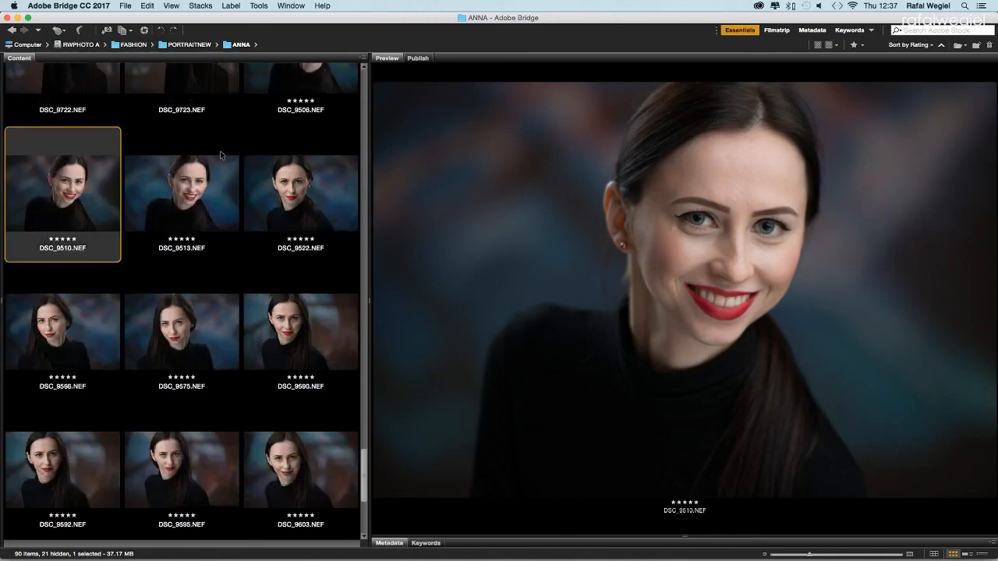